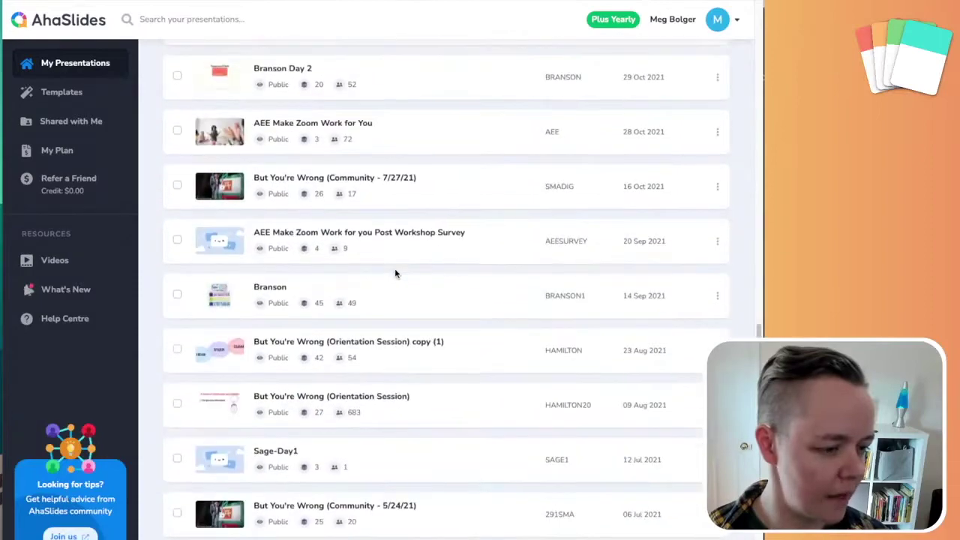
- Create a new presentation named "Livestream Test"
{"action": "scroll", "coordinate": [395, 275], "scroll_direction": "down", "scroll_amount": 10}
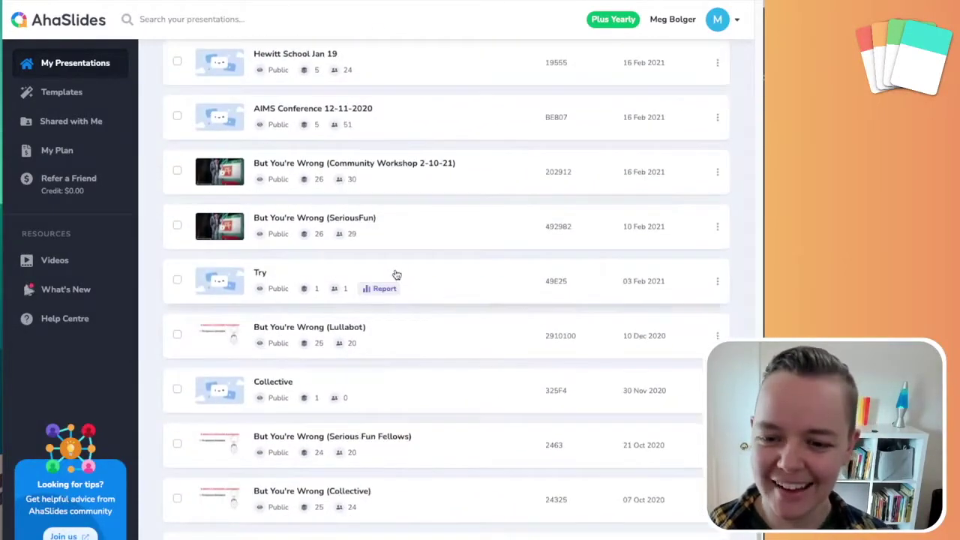
{"action": "scroll", "coordinate": [397, 275], "scroll_direction": "up", "scroll_amount": 15}
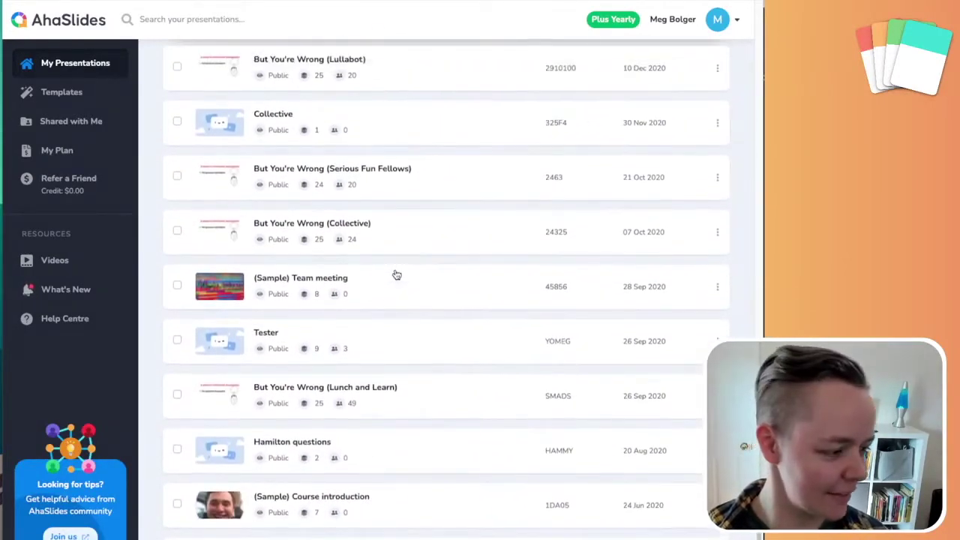
{"action": "scroll", "coordinate": [397, 275], "scroll_direction": "up", "scroll_amount": 12}
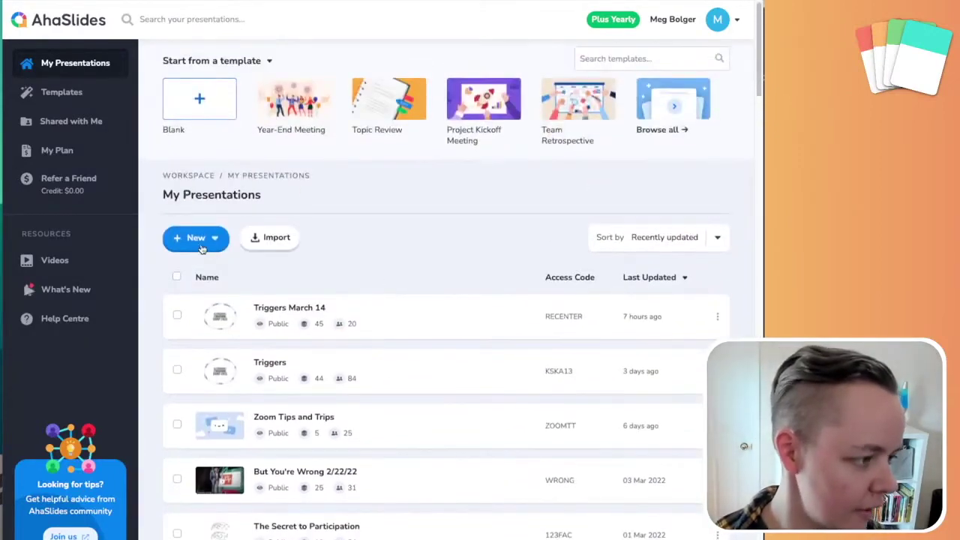
{"action": "left_click", "coordinate": [188, 247]}
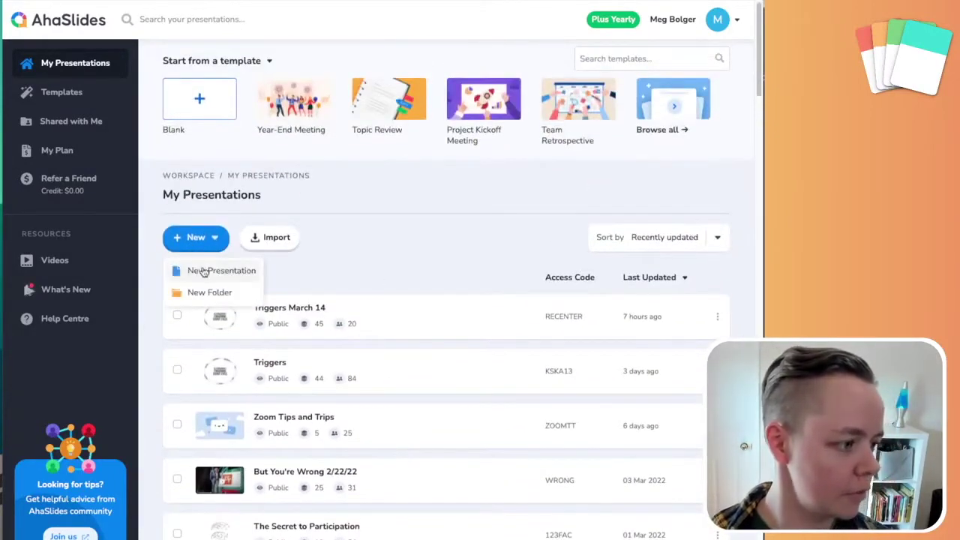
{"action": "left_click", "coordinate": [203, 272]}
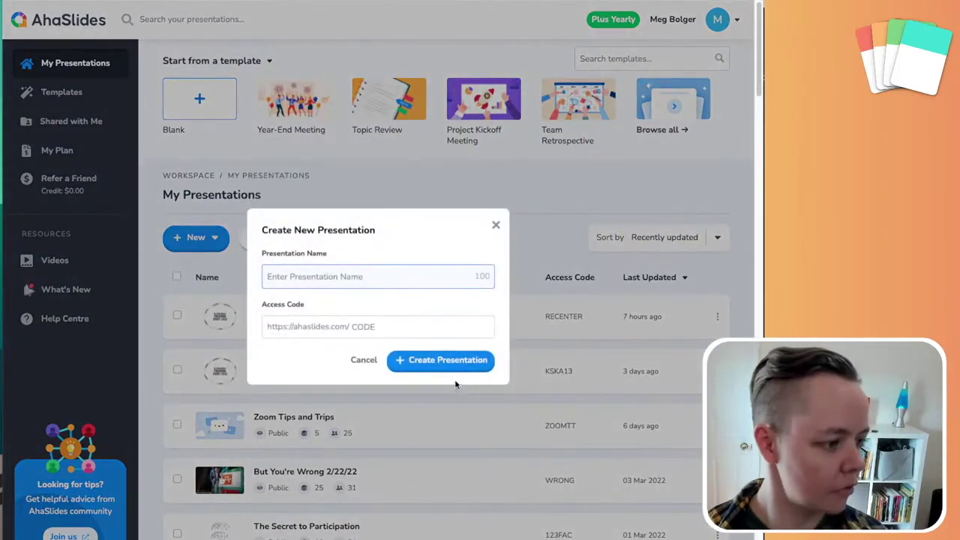
{"action": "type", "text": "Livestream Test"}
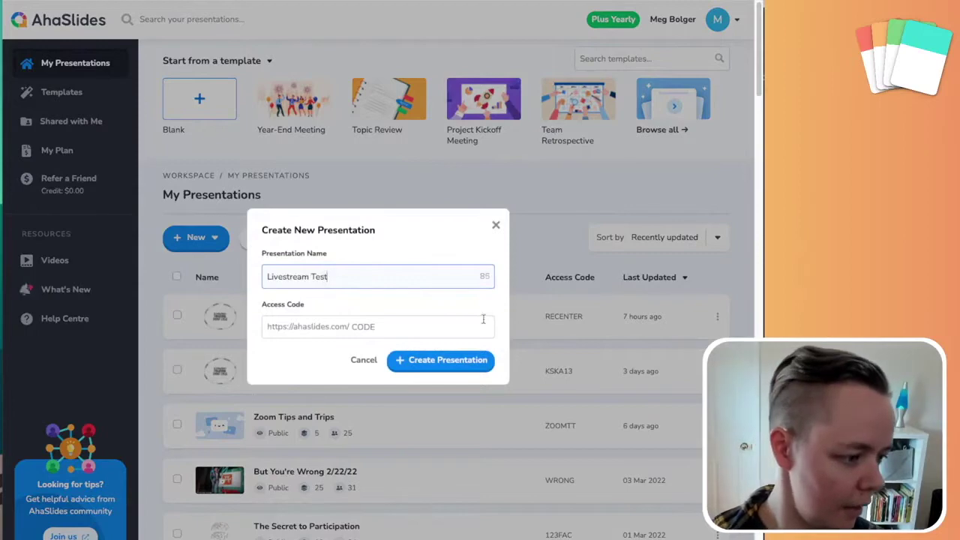
{"action": "left_click", "coordinate": [468, 367]}
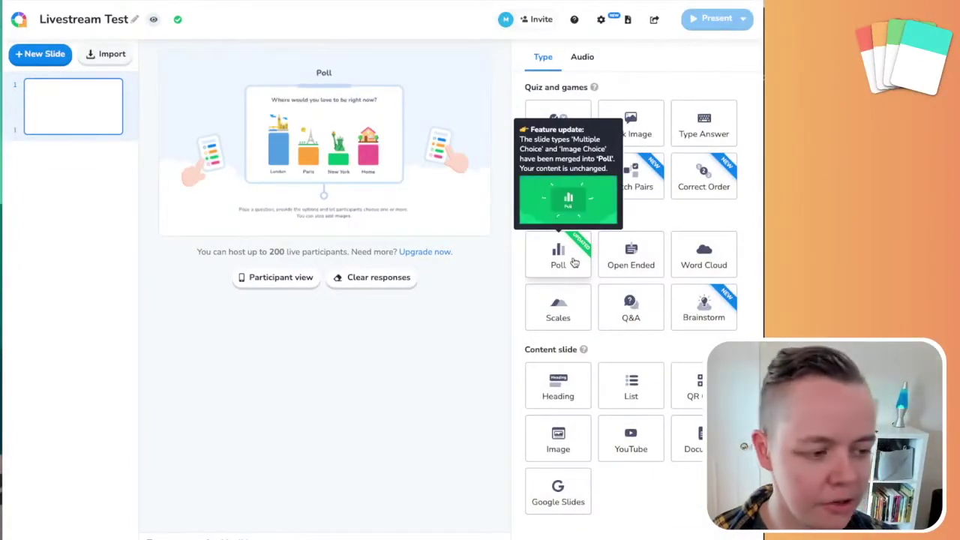
- Make the first slide a Word Cloud with the question "Where are you calling in from?"
{"action": "left_click", "coordinate": [703, 255]}
{"action": "left_click", "coordinate": [618, 116]}
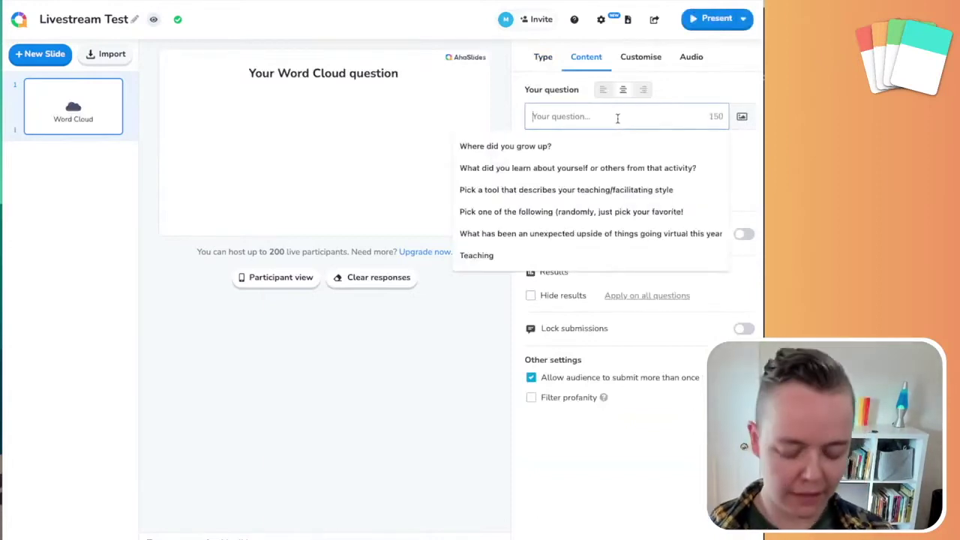
{"action": "type", "text": "Where are you calin"}
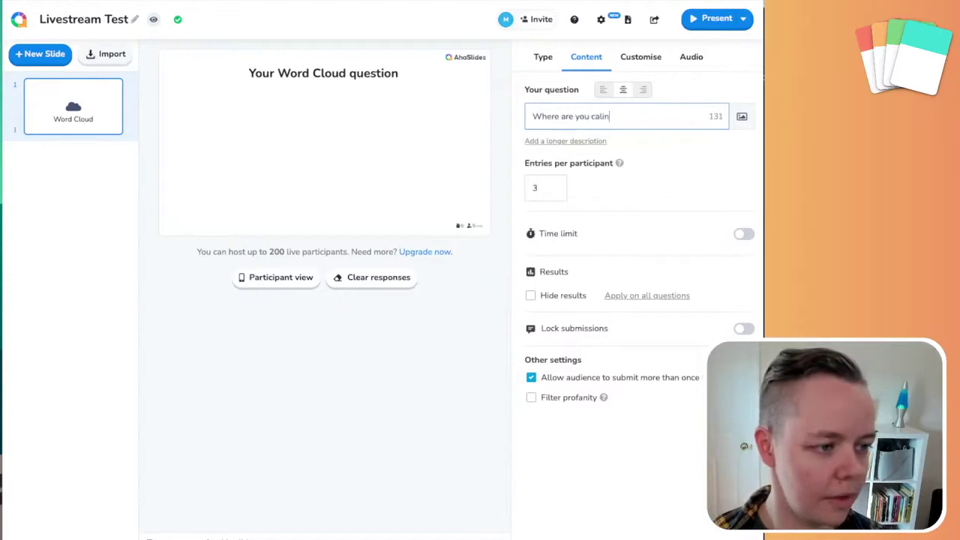
{"action": "key", "text": "BackSpace"}
{"action": "key", "text": "BackSpace"}
{"action": "type", "text": "ling in from"}
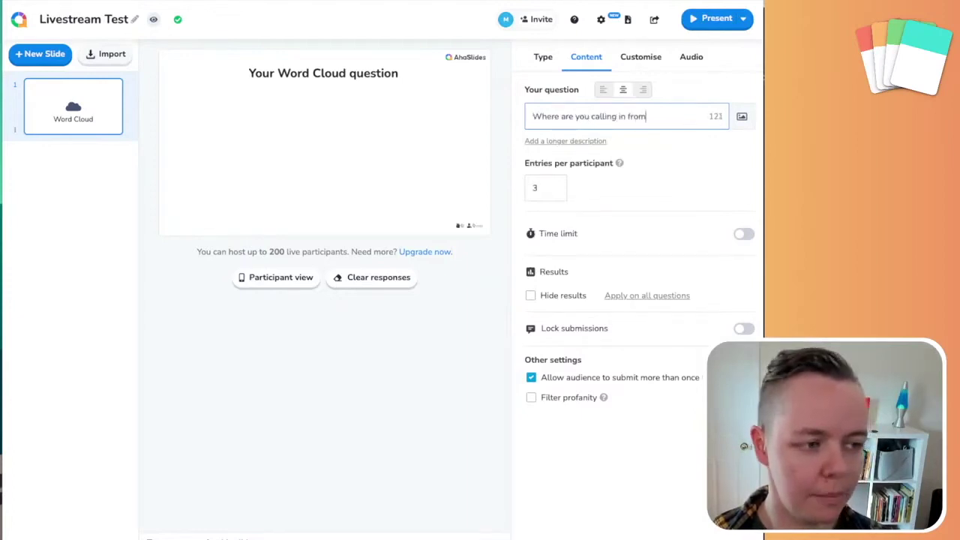
- Limit the word cloud to 1 entry per participant
{"action": "left_click", "coordinate": [555, 188]}
{"action": "left_click", "coordinate": [556, 192]}
{"action": "left_click", "coordinate": [555, 192]}
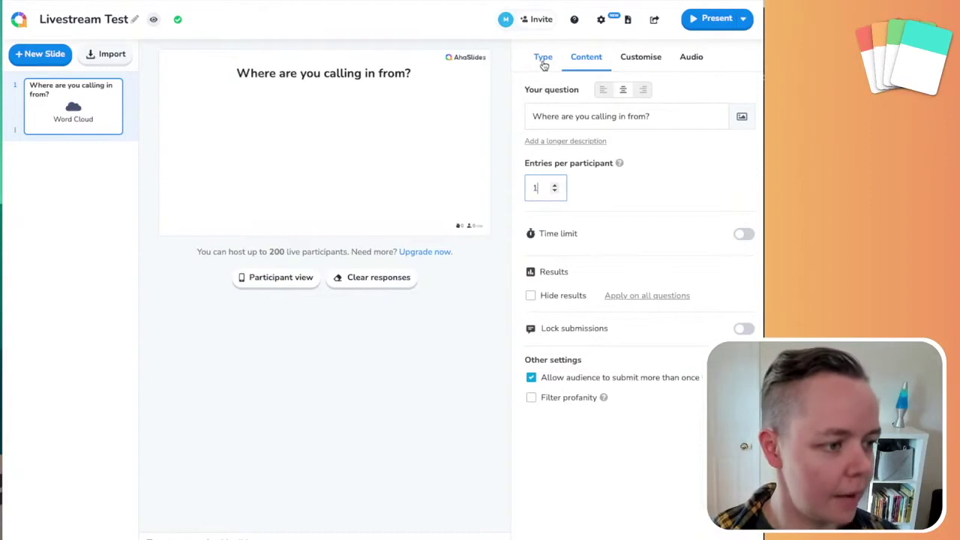
- Submit "Barre Vermont" as a test response to the word cloud in the participant view, and close that view
{"action": "left_click", "coordinate": [303, 281]}
{"action": "left_click_drag", "start_coordinate": [570, 23], "coordinate": [495, 43]}
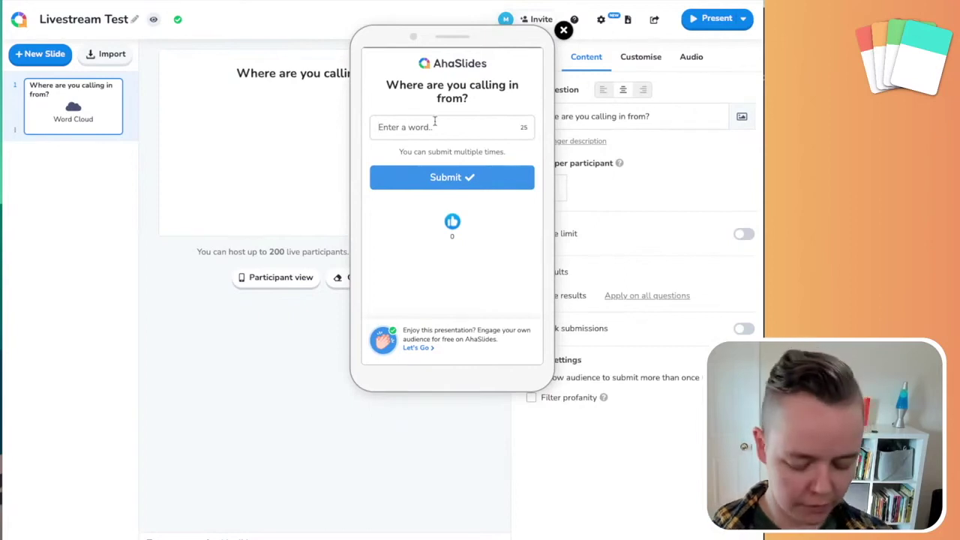
{"action": "key", "text": "space"}
{"action": "type", "text": "Barre, Vermont"}
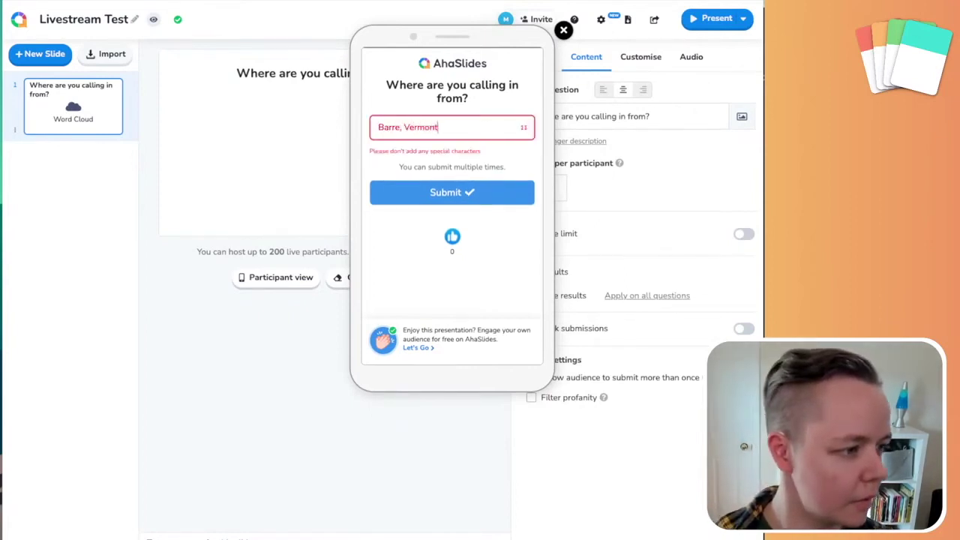
{"action": "left_click", "coordinate": [403, 126]}
{"action": "key", "text": "BackSpace"}
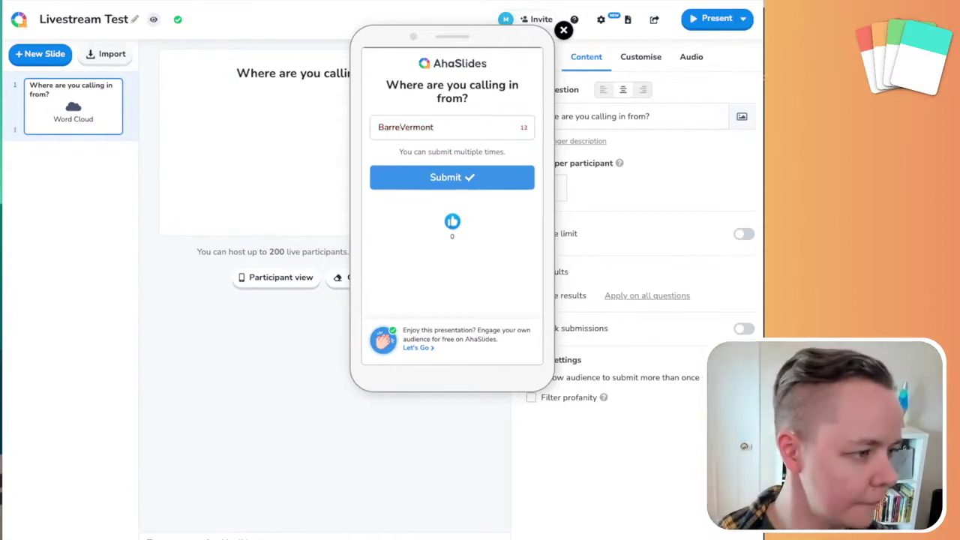
{"action": "left_click", "coordinate": [418, 183]}
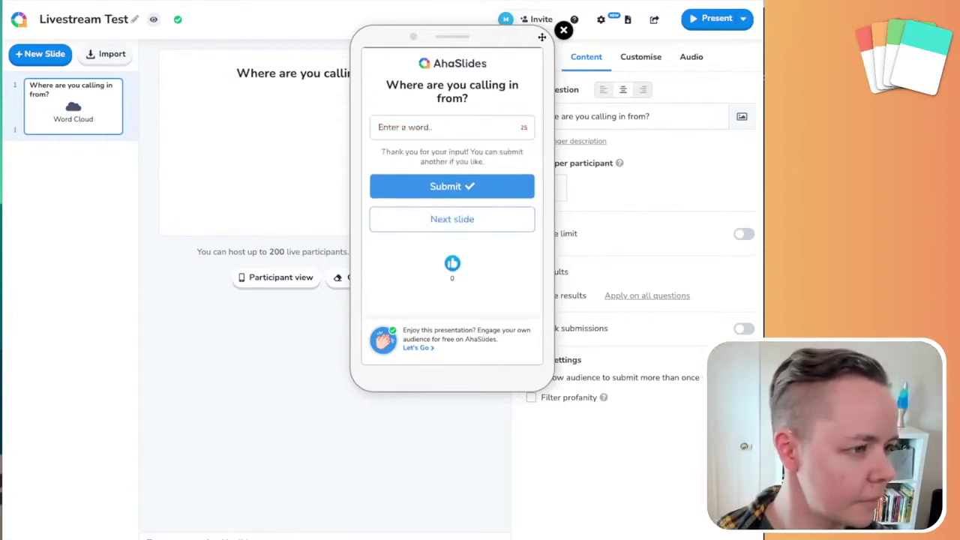
{"action": "left_click", "coordinate": [564, 31]}
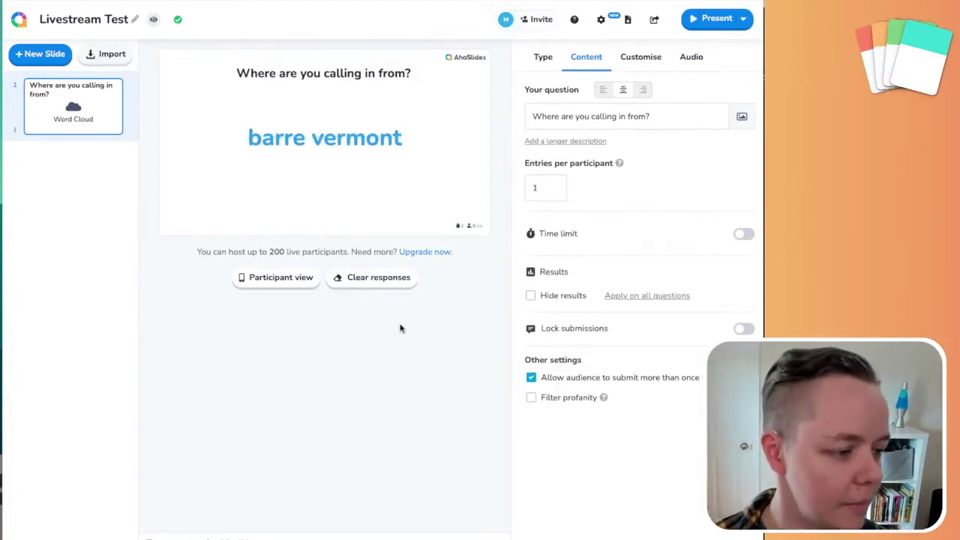
- Hide the word cloud's results, show them again, and briefly preview the slide in presentation mode
{"action": "left_click", "coordinate": [550, 300]}
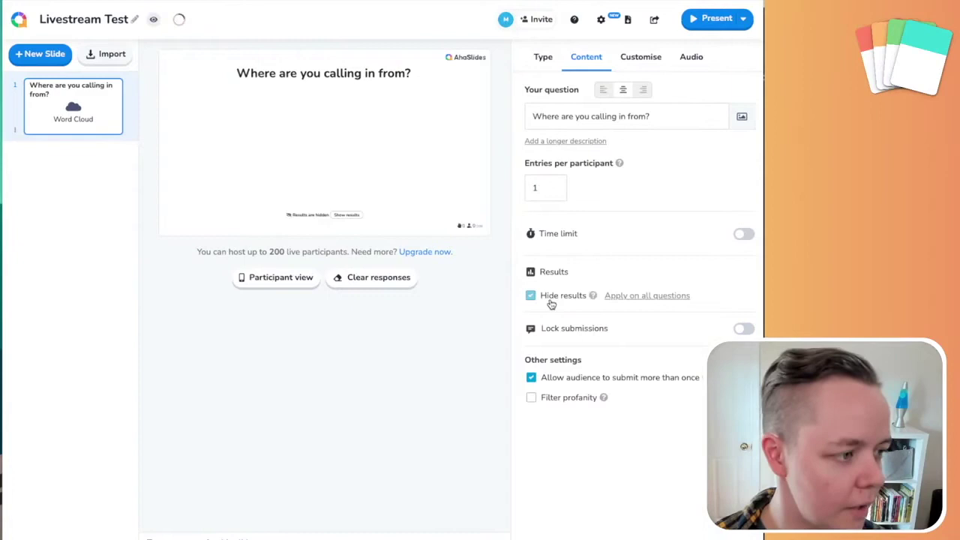
{"action": "left_click", "coordinate": [349, 216]}
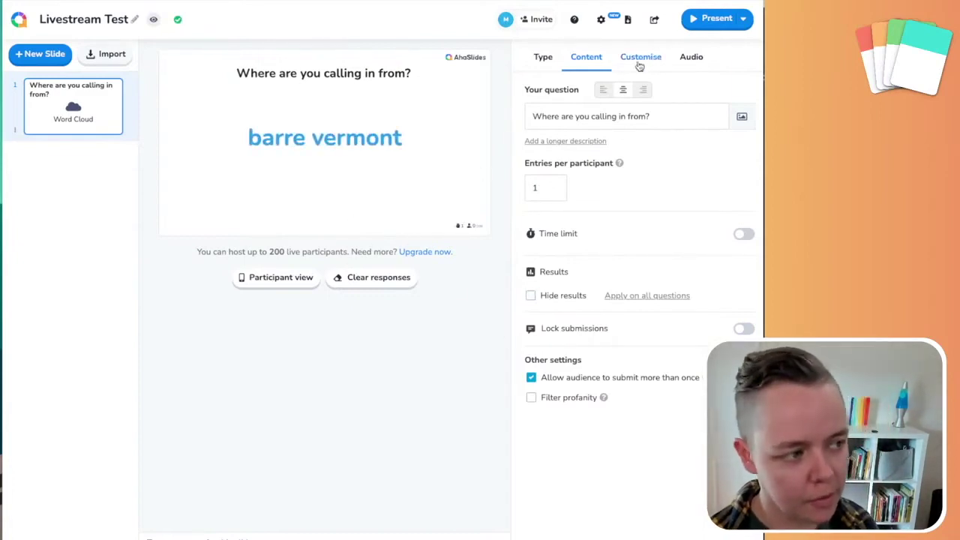
{"action": "left_click", "coordinate": [714, 18]}
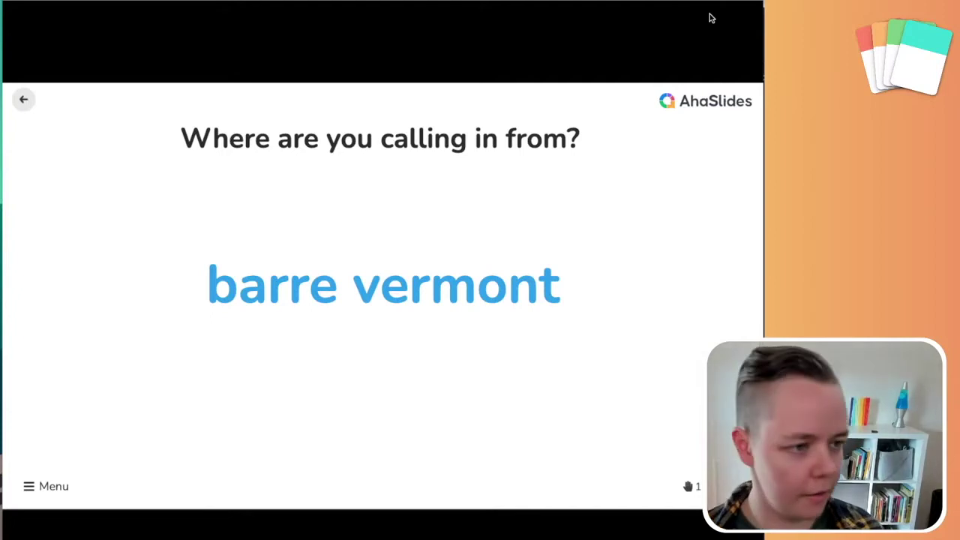
{"action": "key", "text": "Escape"}
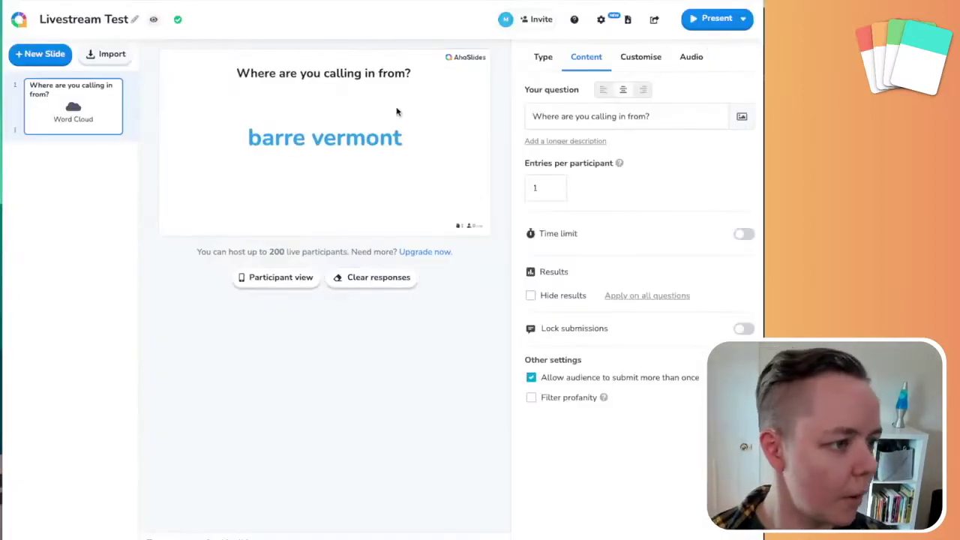
- Add a second slide as a Poll with the question "How long have you been on Zoom today?"
{"action": "left_click", "coordinate": [550, 63]}
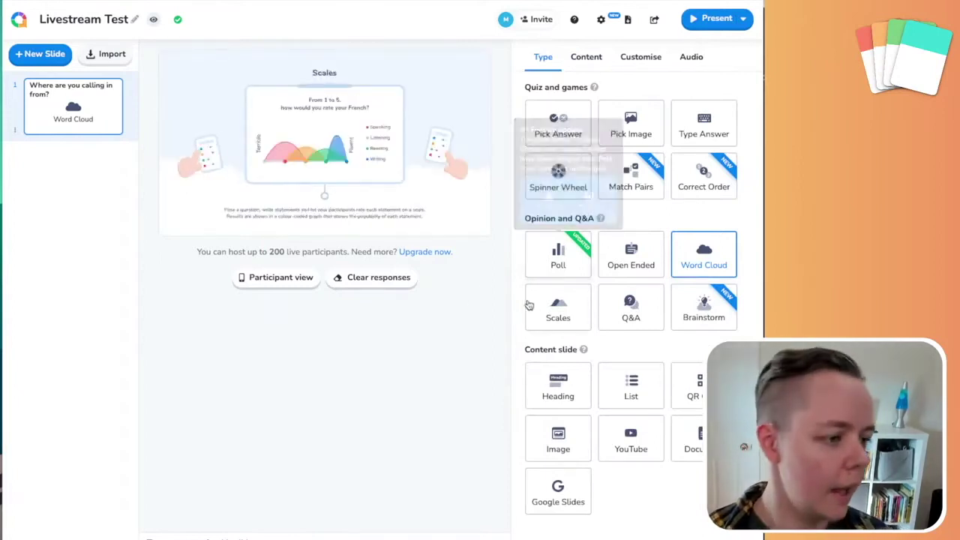
{"action": "left_click", "coordinate": [45, 54]}
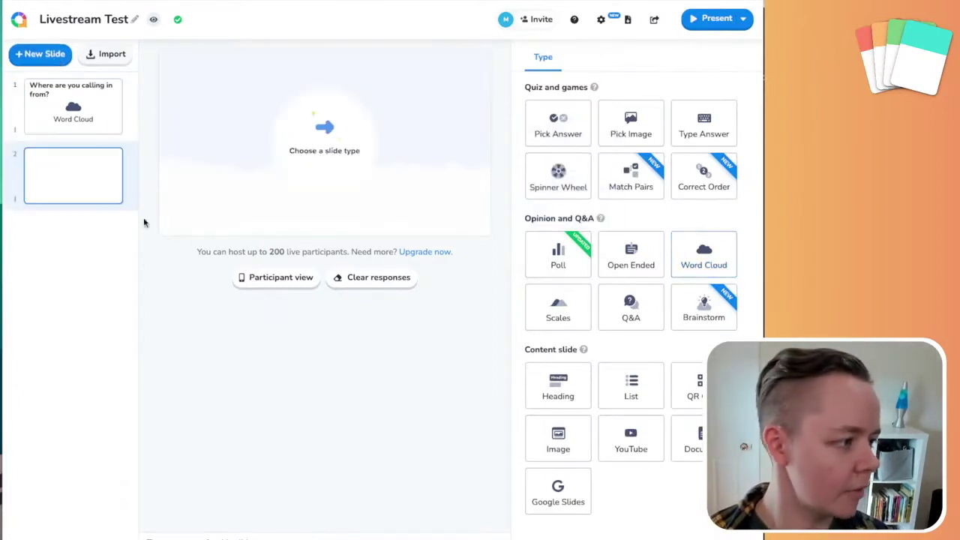
{"action": "left_click", "coordinate": [563, 262]}
{"action": "left_click", "coordinate": [625, 125]}
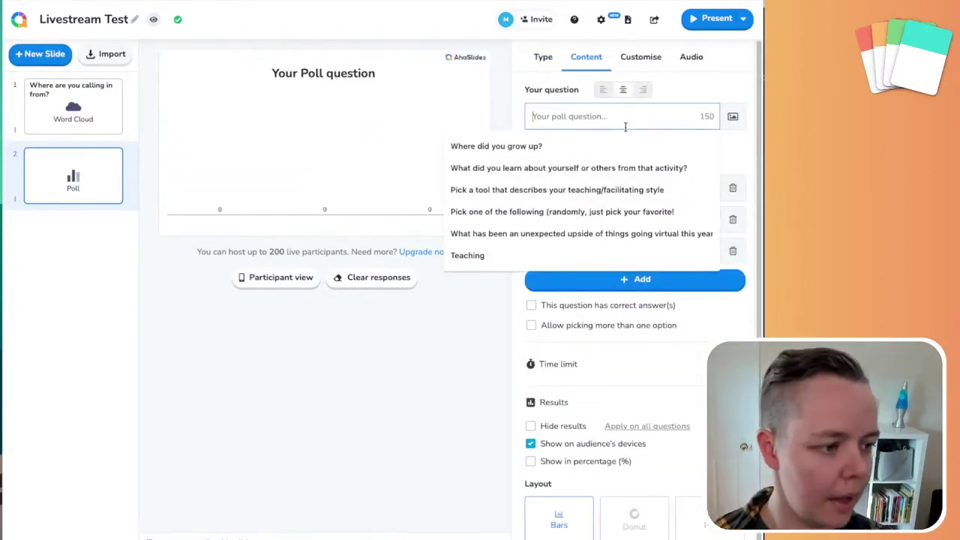
{"action": "type", "text": "How long"}
{"action": "key", "text": "Down"}
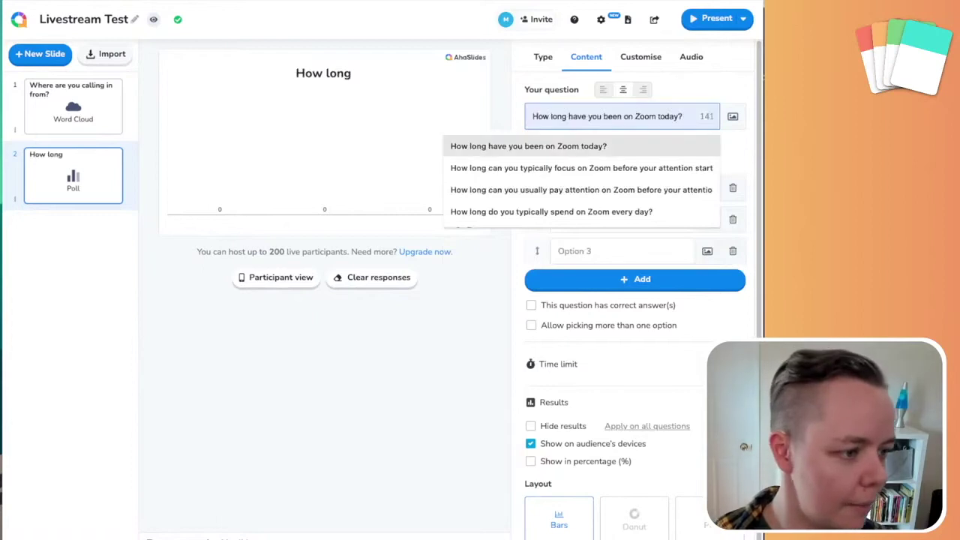
{"action": "key", "text": "Return"}
- Fill in four poll options with their emojis: 0-1 hour, 1-3 hours, 3-5 hours and 5+ hours
{"action": "left_click", "coordinate": [641, 191]}
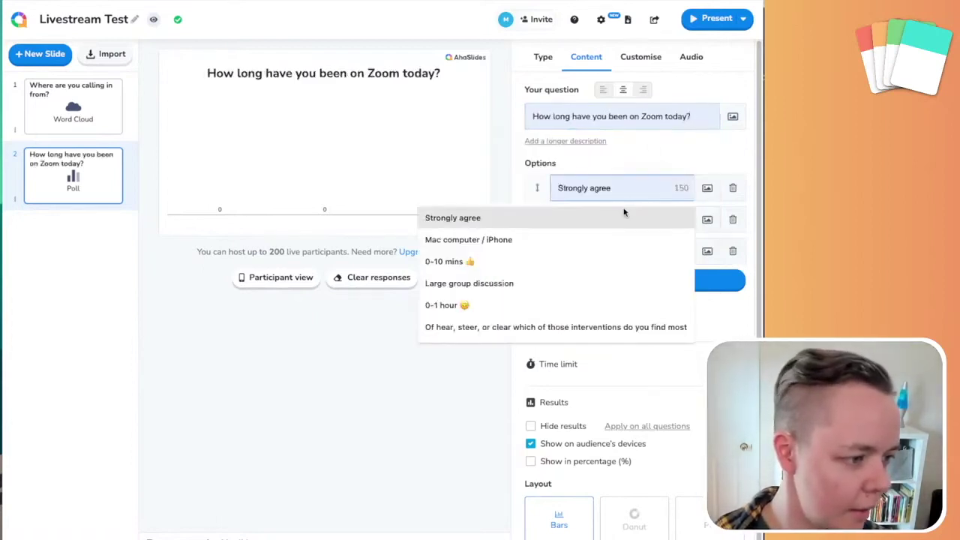
{"action": "left_click", "coordinate": [637, 303]}
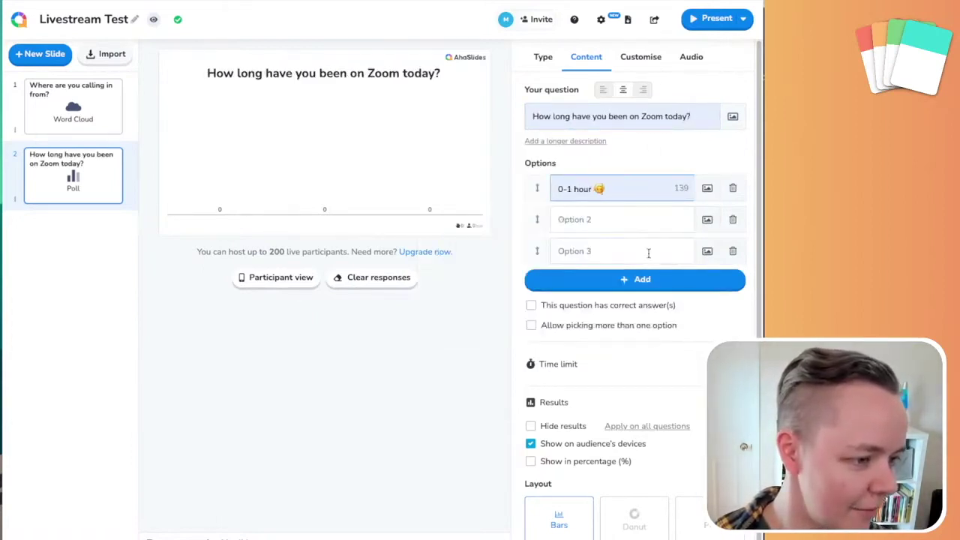
{"action": "left_click", "coordinate": [647, 220]}
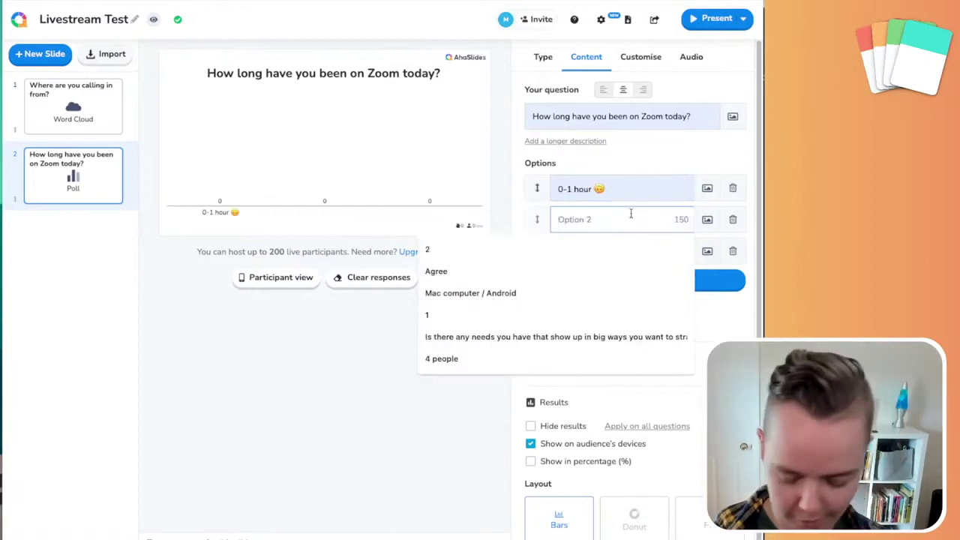
{"action": "type", "text": "1-3 hours"}
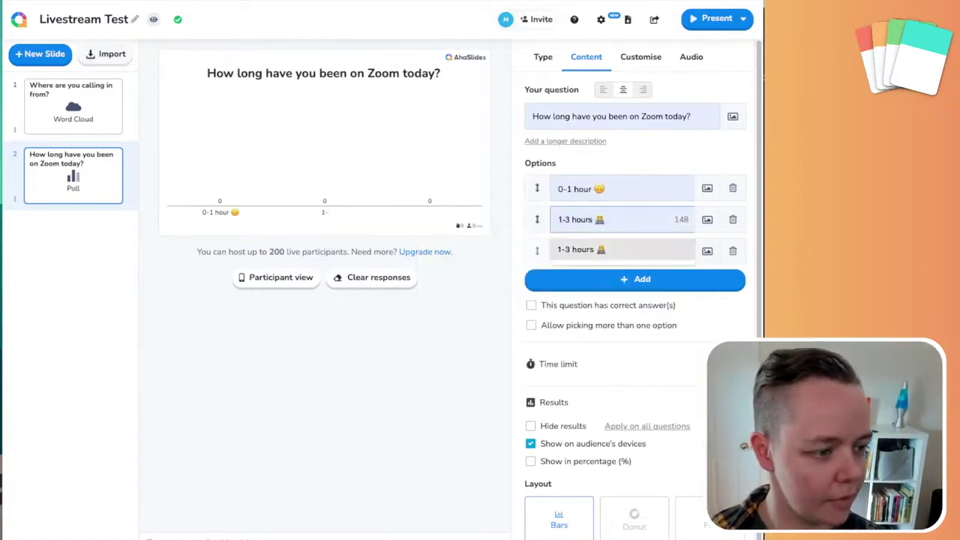
{"action": "left_click", "coordinate": [623, 249]}
{"action": "left_click", "coordinate": [623, 247]}
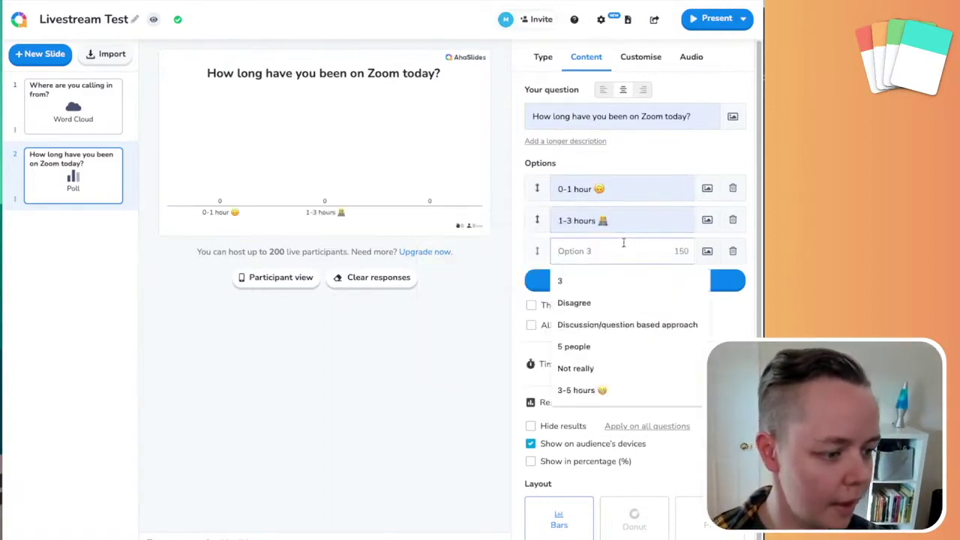
{"action": "left_click", "coordinate": [593, 391]}
{"action": "left_click", "coordinate": [585, 279]}
{"action": "left_click", "coordinate": [585, 282]}
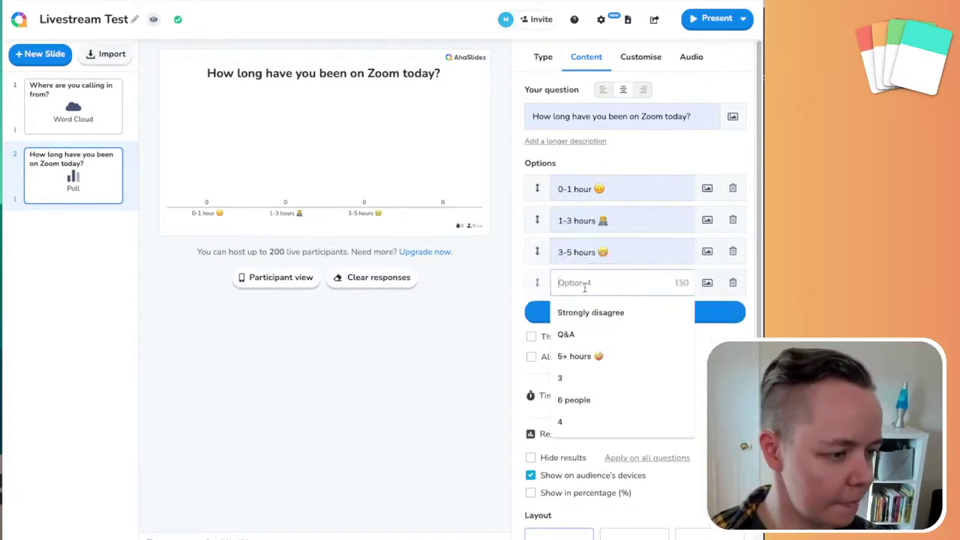
{"action": "left_click", "coordinate": [592, 357]}
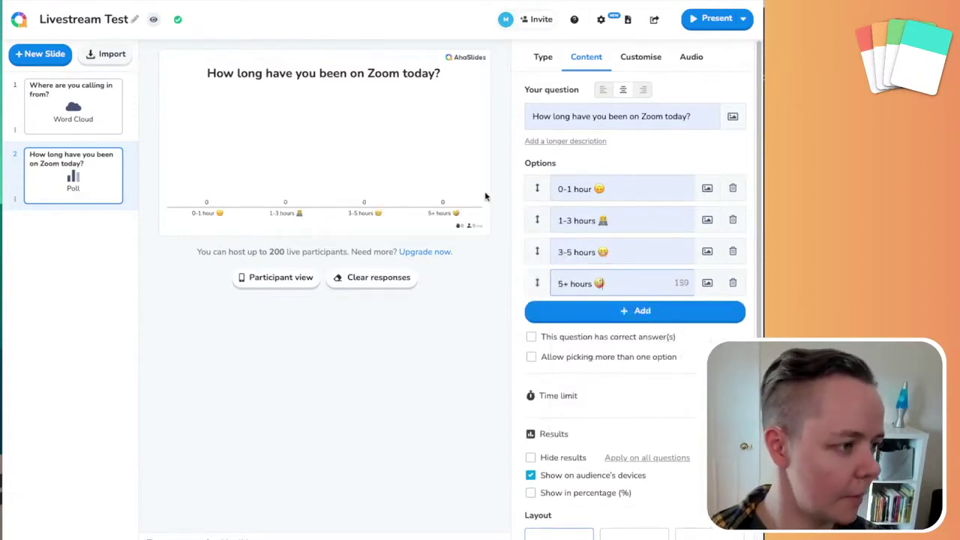
- Preview the poll in presentation mode, then submit "3-5 hours" as a test vote in the participant view and close that view
{"action": "left_click", "coordinate": [705, 18]}
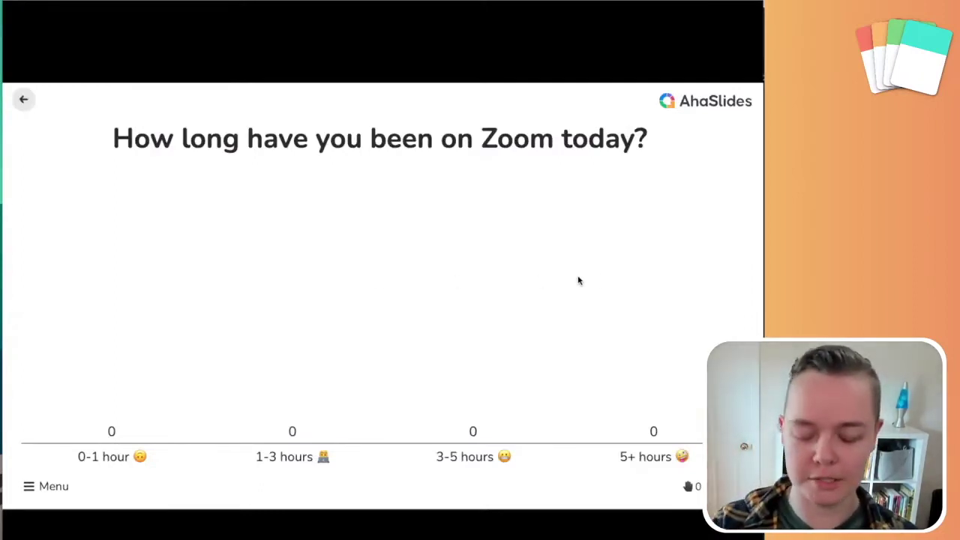
{"action": "key", "text": "Escape"}
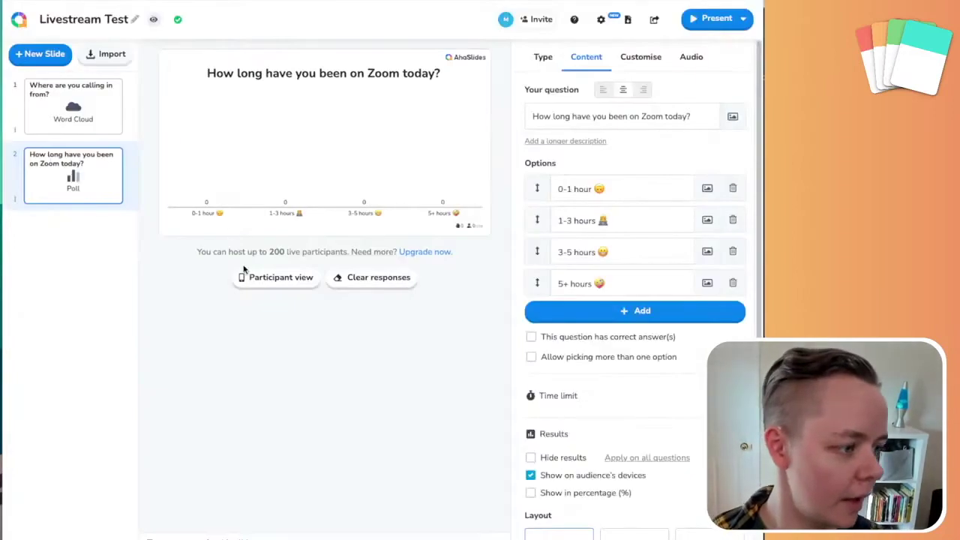
{"action": "left_click", "coordinate": [253, 279]}
{"action": "left_click_drag", "start_coordinate": [546, 30], "coordinate": [358, 47]}
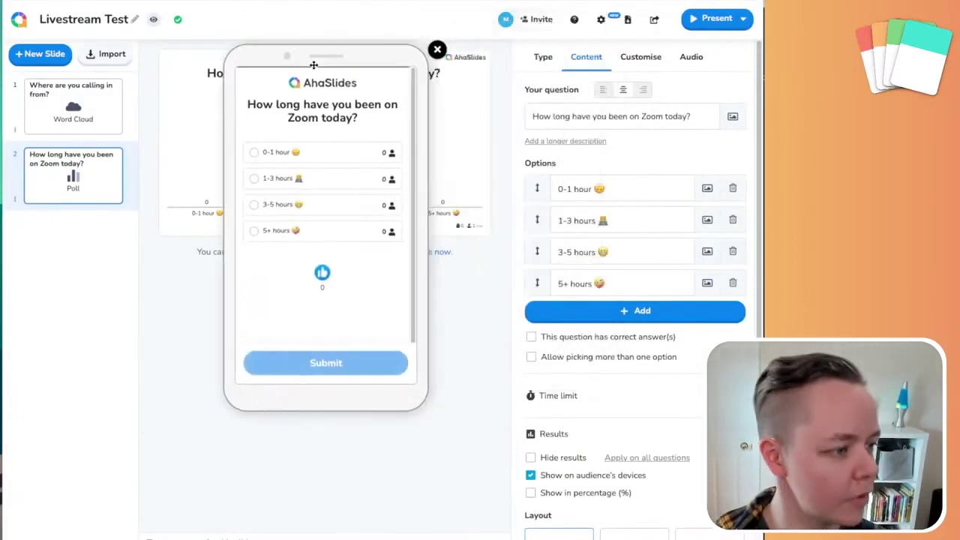
{"action": "left_click", "coordinate": [260, 207]}
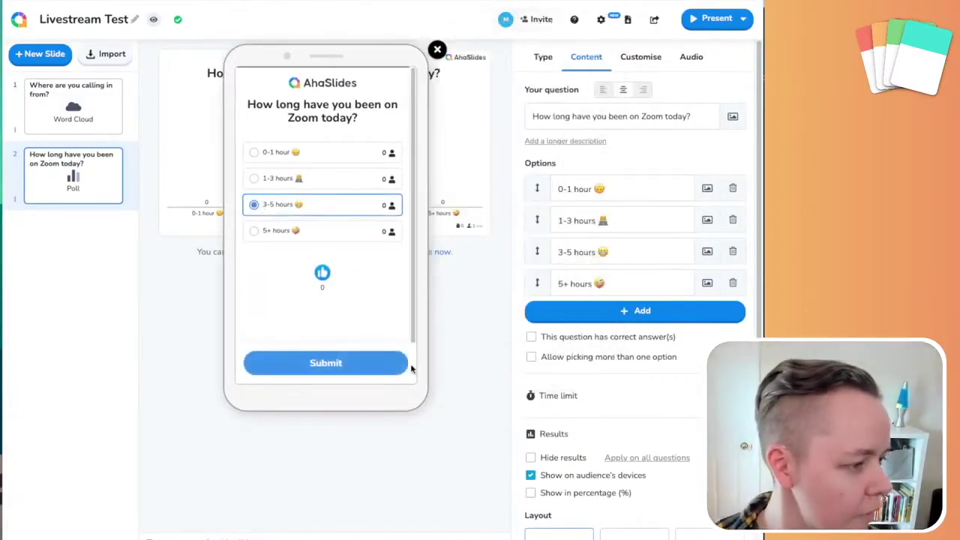
{"action": "left_click", "coordinate": [376, 368]}
{"action": "left_click", "coordinate": [438, 49]}
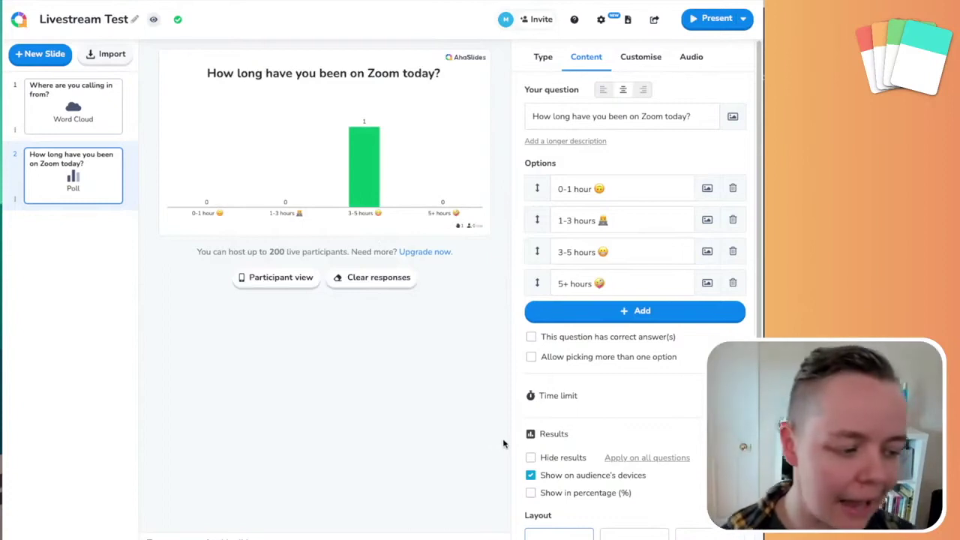
- Test hiding the poll's results, reveal them while presenting, and return to the poll slide in the editor
{"action": "left_click", "coordinate": [530, 458]}
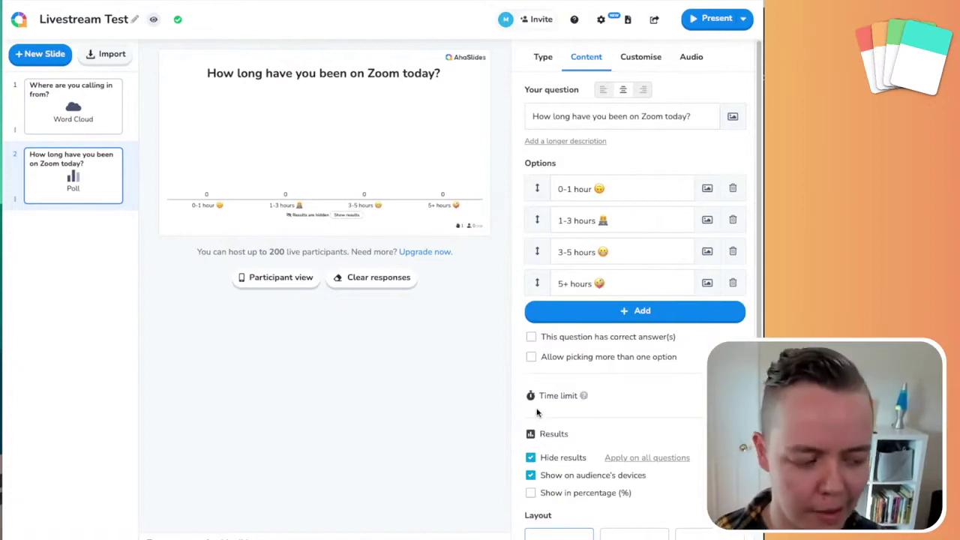
{"action": "left_click", "coordinate": [532, 457]}
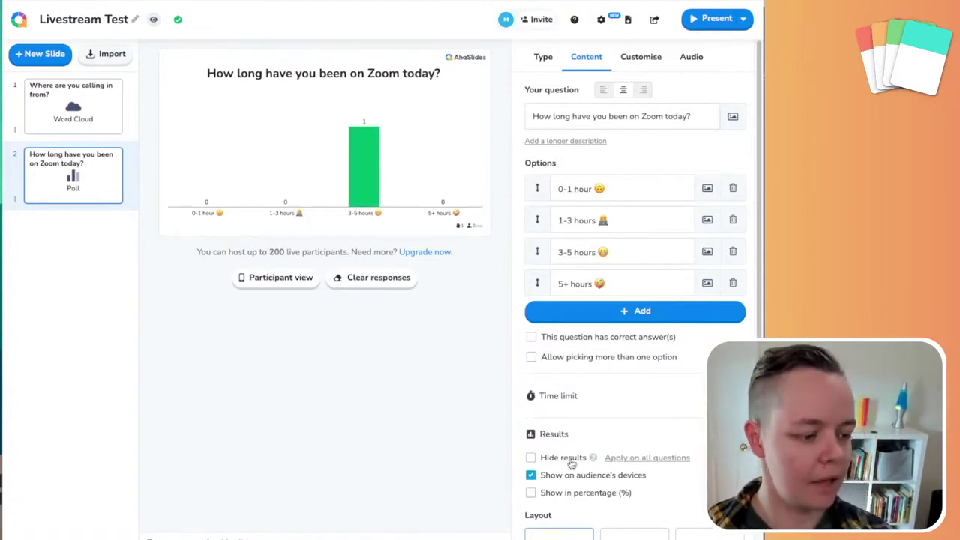
{"action": "left_click", "coordinate": [531, 458]}
{"action": "left_click", "coordinate": [713, 18]}
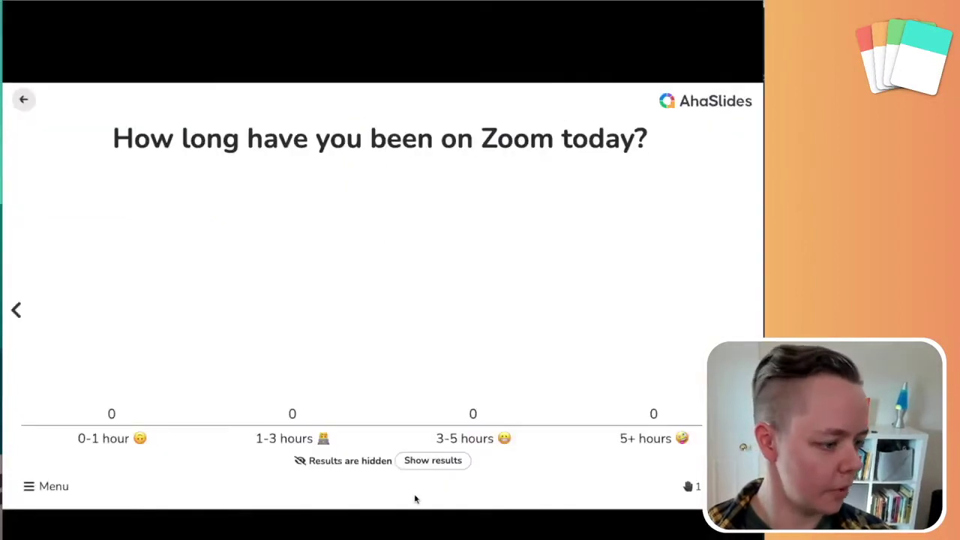
{"action": "left_click", "coordinate": [442, 461]}
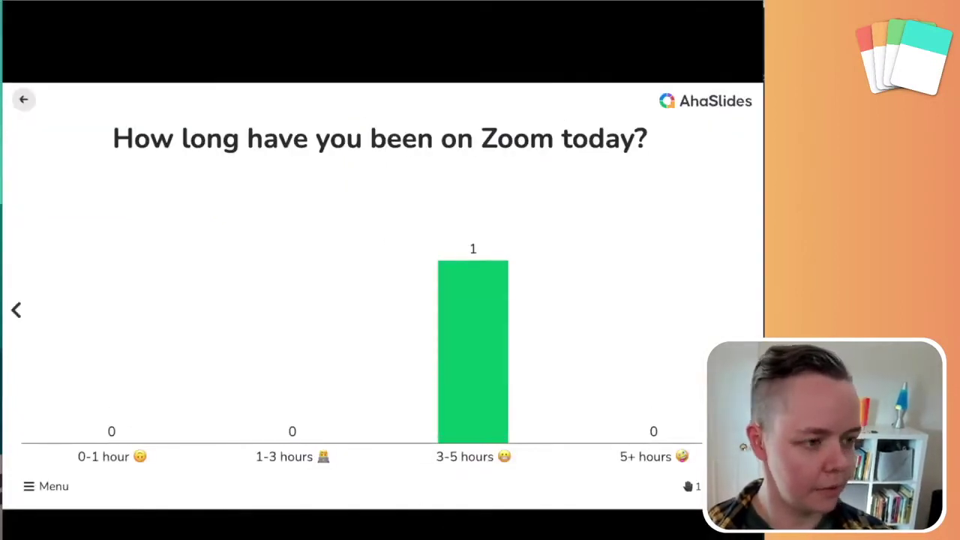
{"action": "key", "text": "Escape"}
{"action": "left_click", "coordinate": [92, 88]}
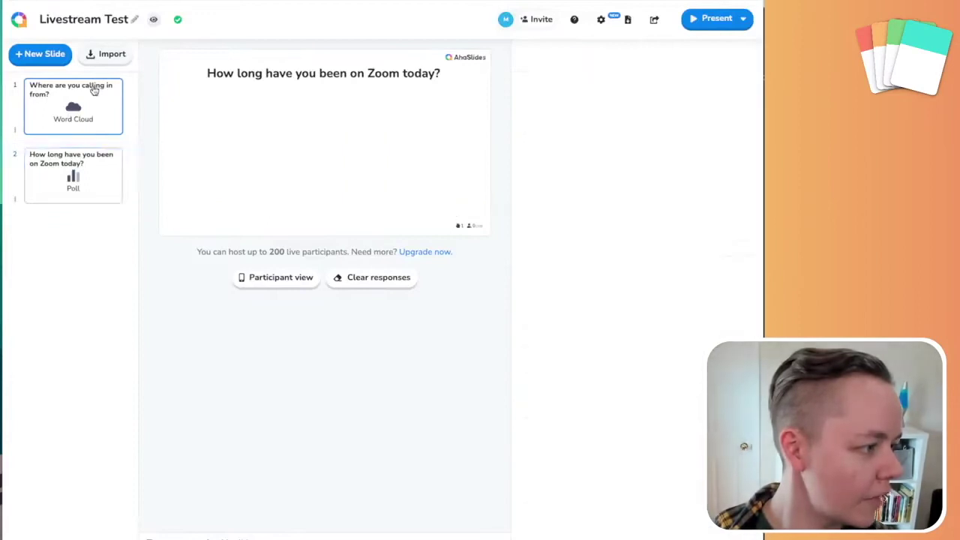
{"action": "left_click", "coordinate": [98, 178]}
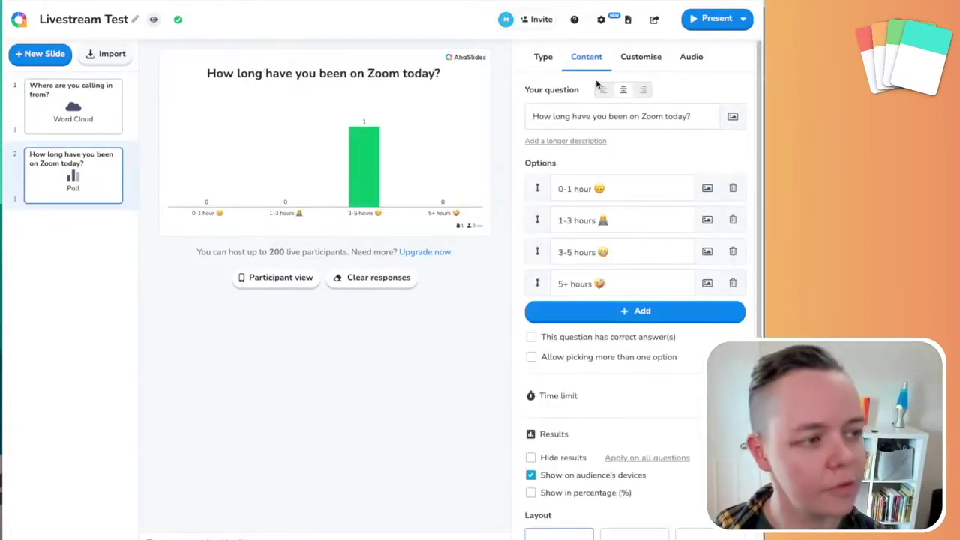
- Add a third slide as Open Ended with the question "How would you describe facilitation?"
{"action": "left_click", "coordinate": [40, 53]}
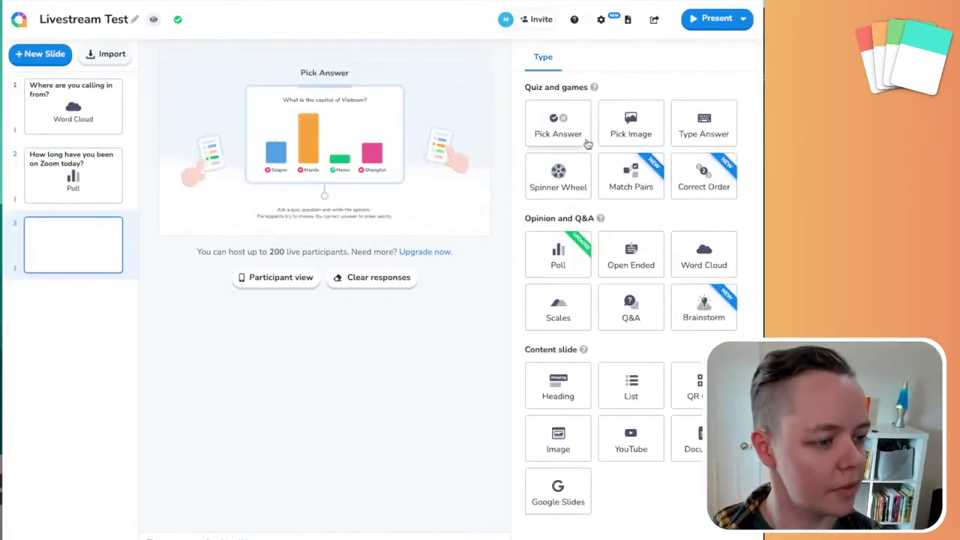
{"action": "left_click", "coordinate": [622, 264]}
{"action": "left_click", "coordinate": [591, 113]}
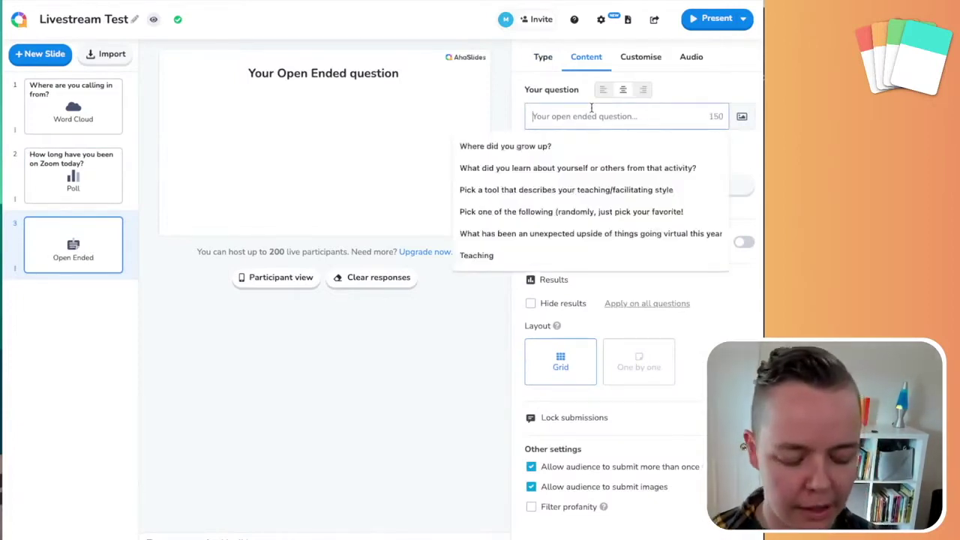
{"action": "type", "text": "How "}
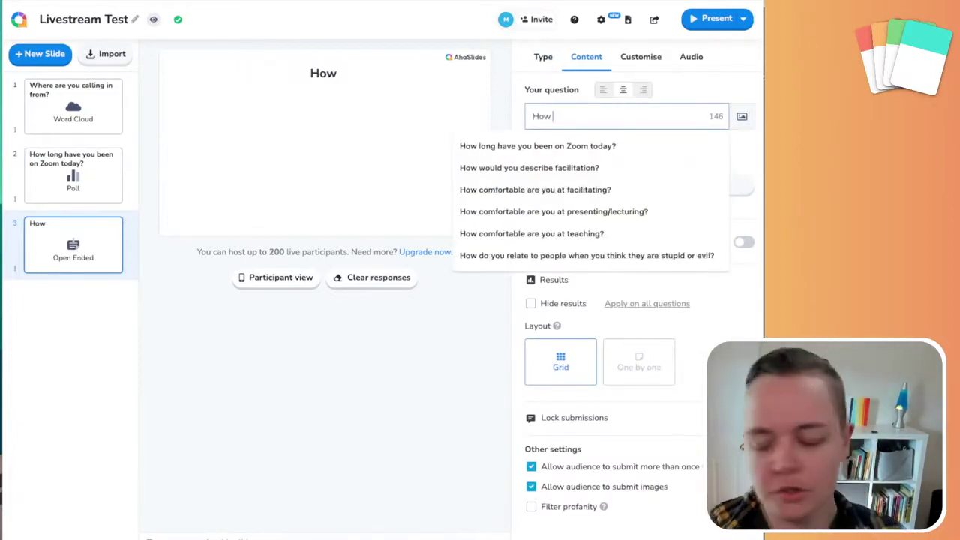
{"action": "type", "text": "would you describe"}
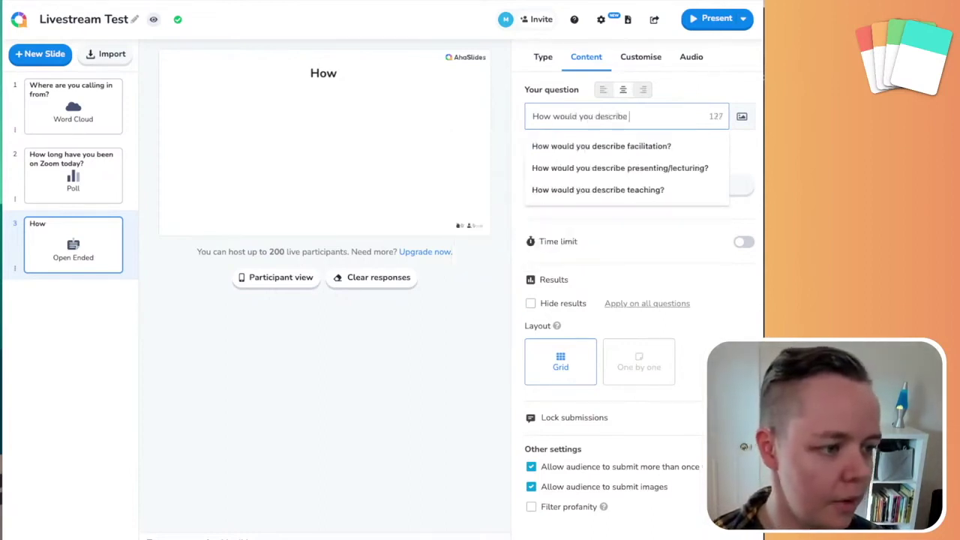
{"action": "left_click", "coordinate": [617, 147]}
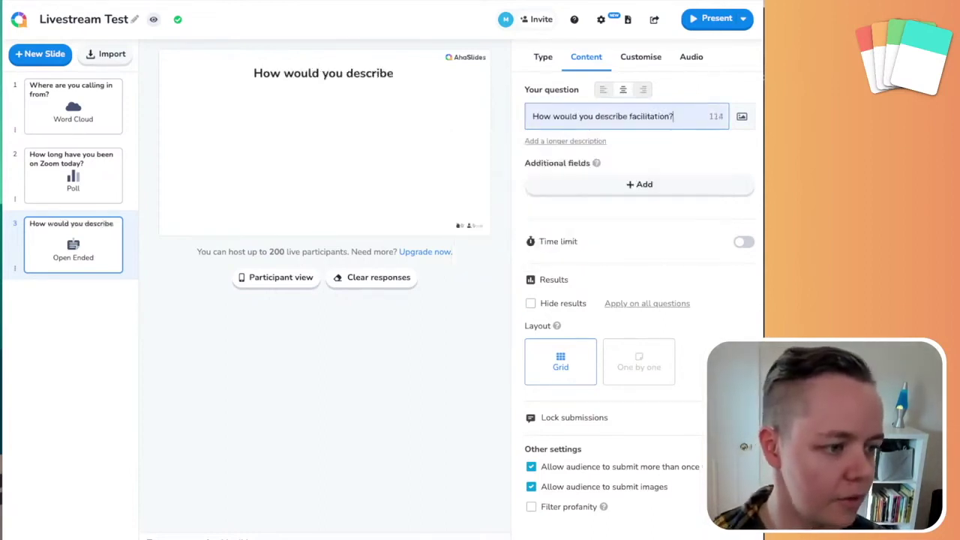
- Add the longer description "5 words or less!" to the open-ended question and check it in the participant view
{"action": "left_click", "coordinate": [593, 141]}
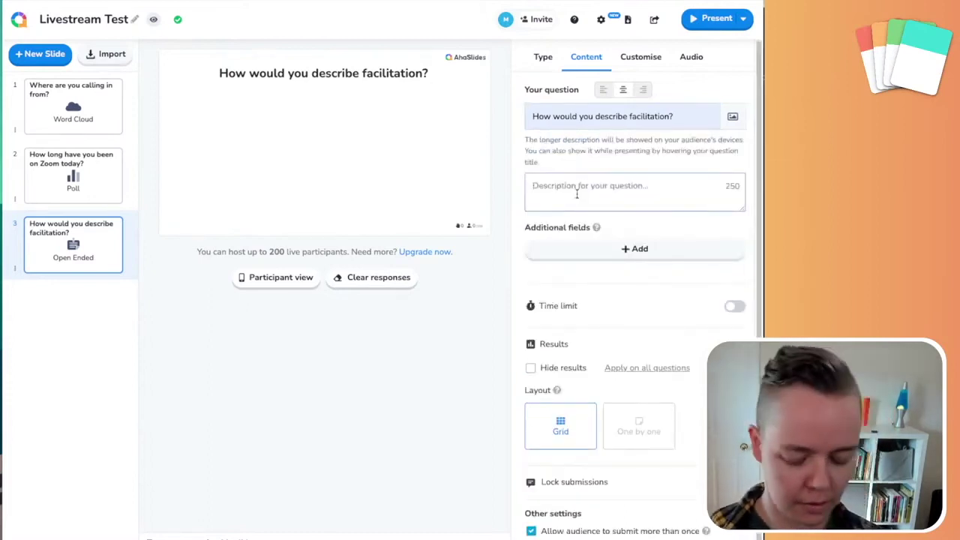
{"action": "type", "text": "On"}
{"action": "key", "text": "BackSpace"}
{"action": "key", "text": "BackSpace"}
{"action": "type", "text": "5 words or less!"}
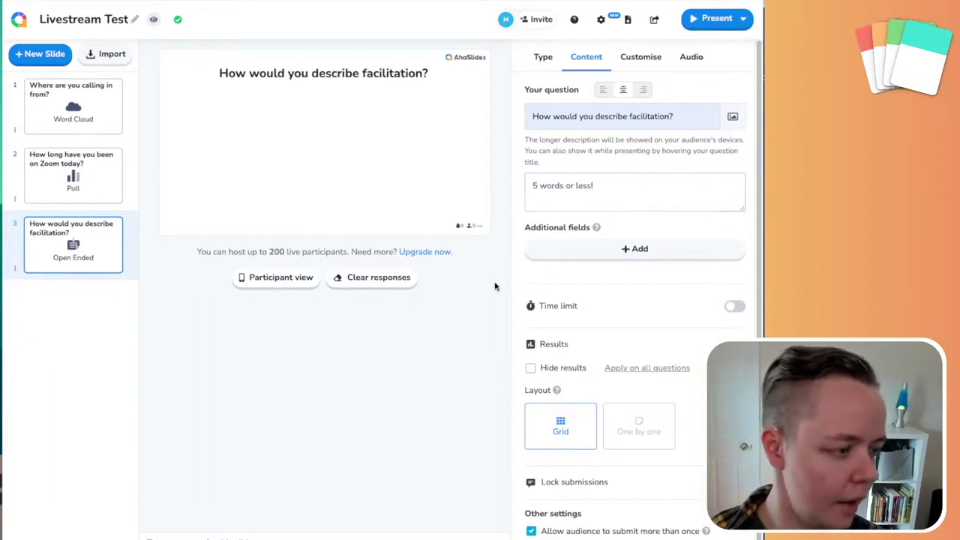
{"action": "left_click", "coordinate": [278, 277]}
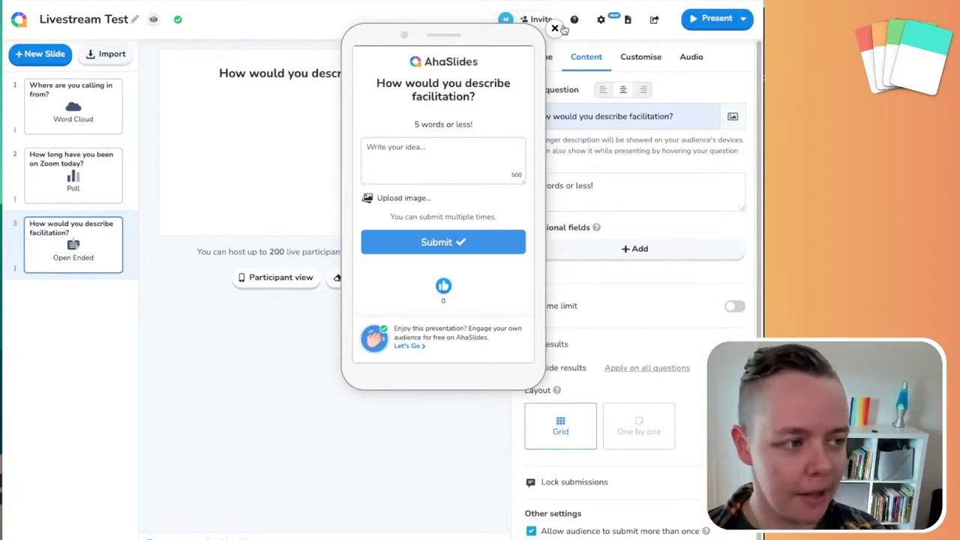
{"action": "left_click", "coordinate": [555, 30]}
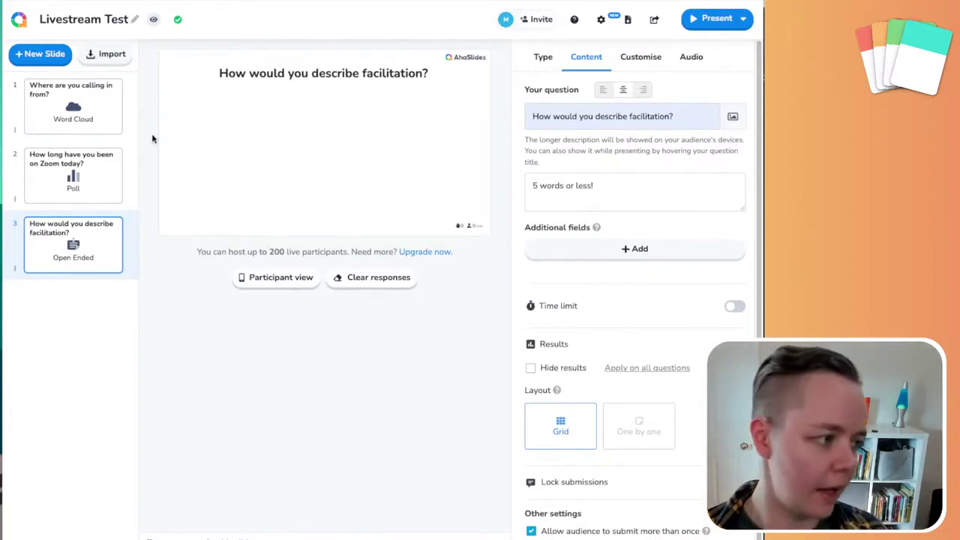
- Select the poll slide and review the slide types it could use
{"action": "left_click", "coordinate": [73, 173]}
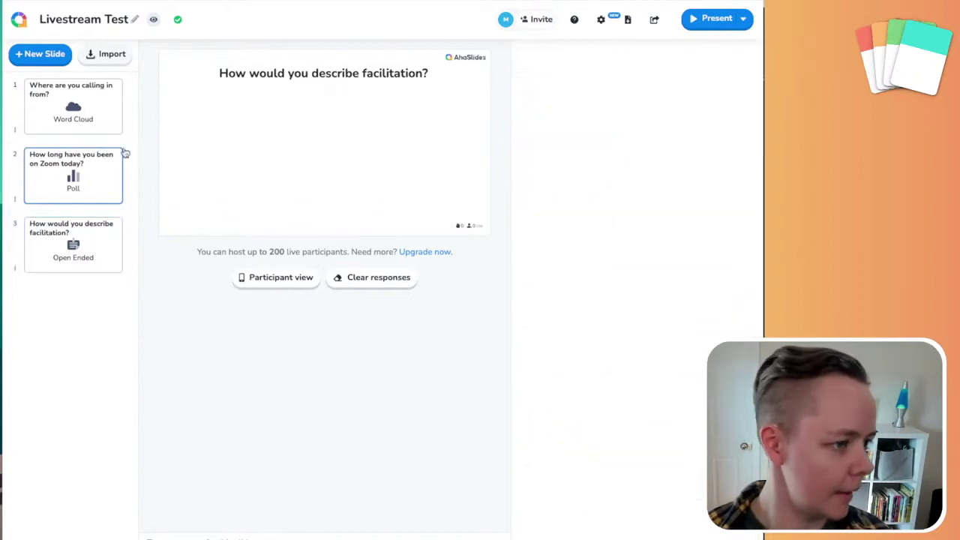
{"action": "left_click", "coordinate": [543, 57]}
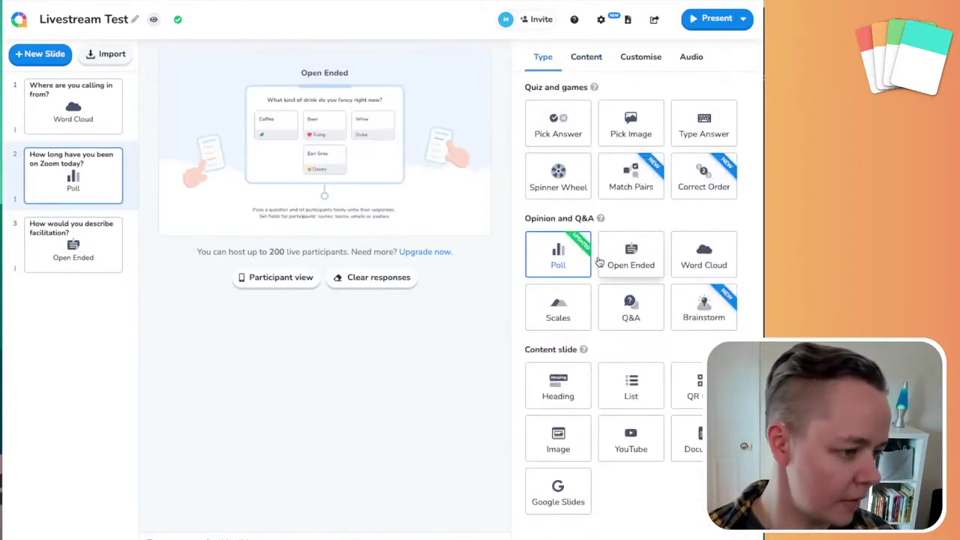
{"action": "mouse_move", "coordinate": [578, 270]}
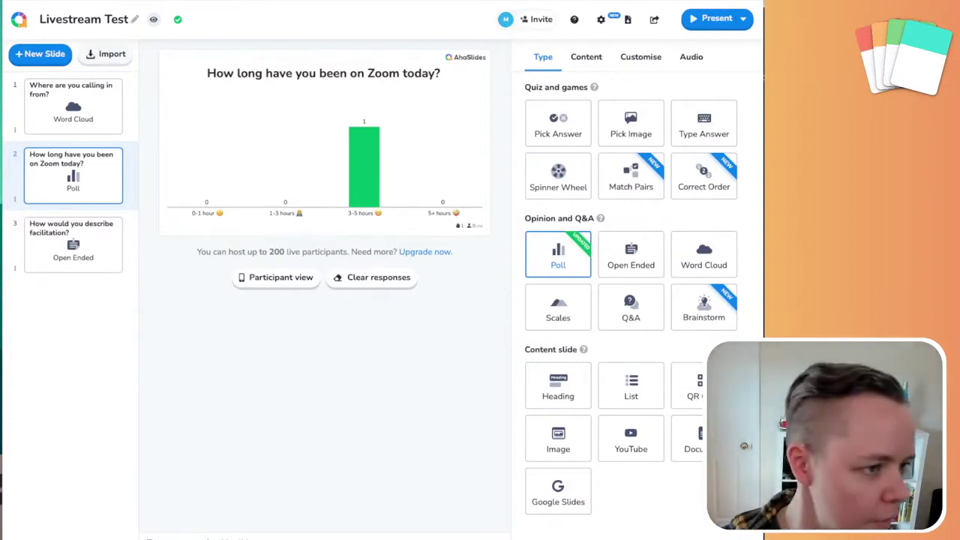
- Search the web for "pricing ahaslides" and open the AhaSlides pricing and plans page
{"action": "key", "text": "ctrl+t"}
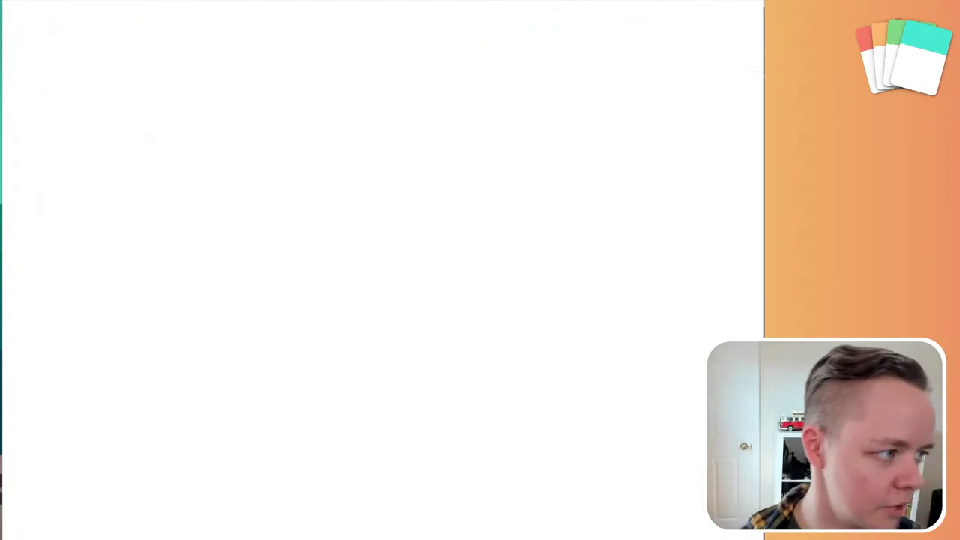
{"action": "type", "text": "pricing"}
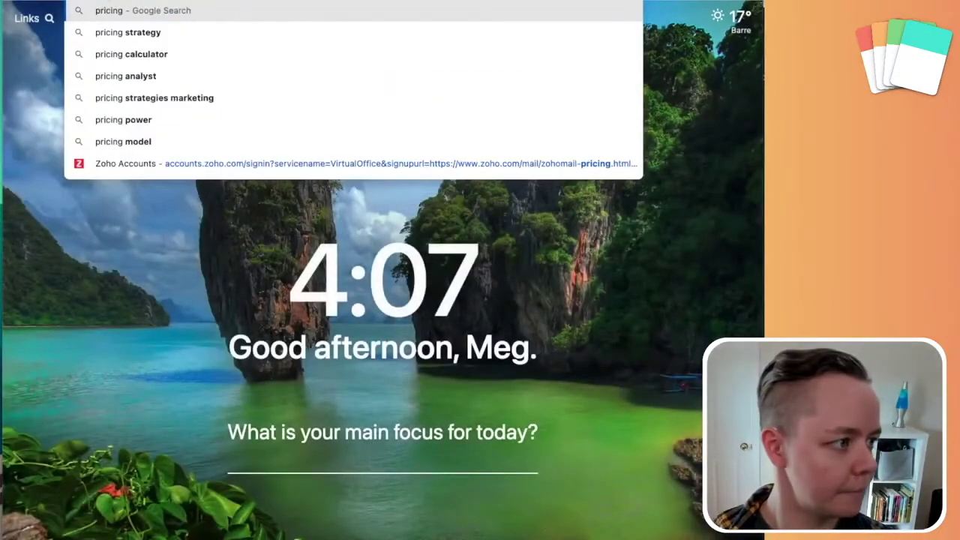
{"action": "type", "text": " ahaslides"}
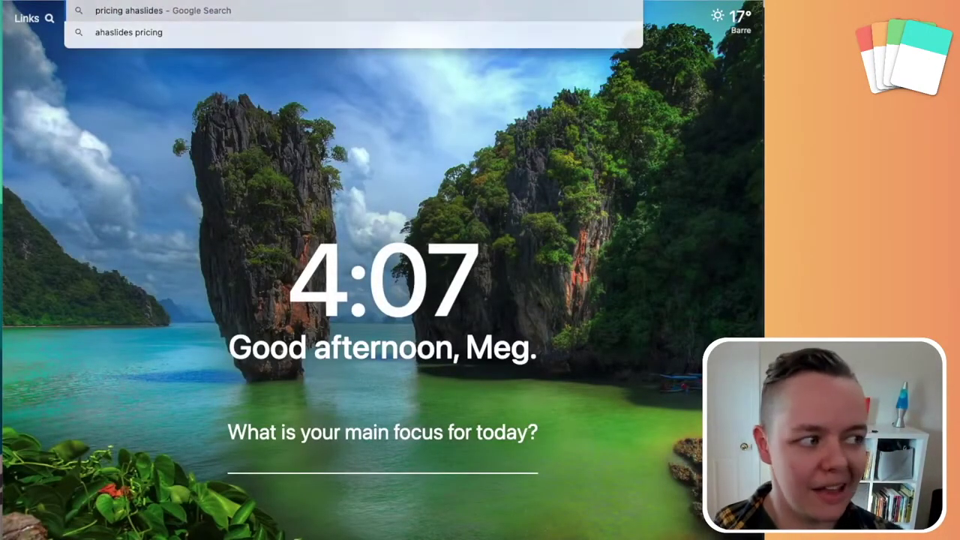
{"action": "key", "text": "Return"}
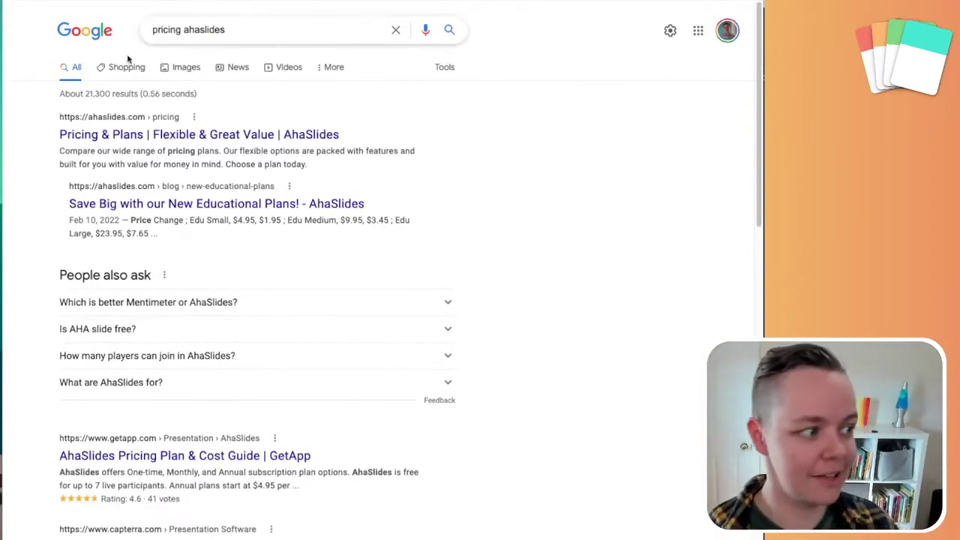
{"action": "left_click", "coordinate": [158, 138]}
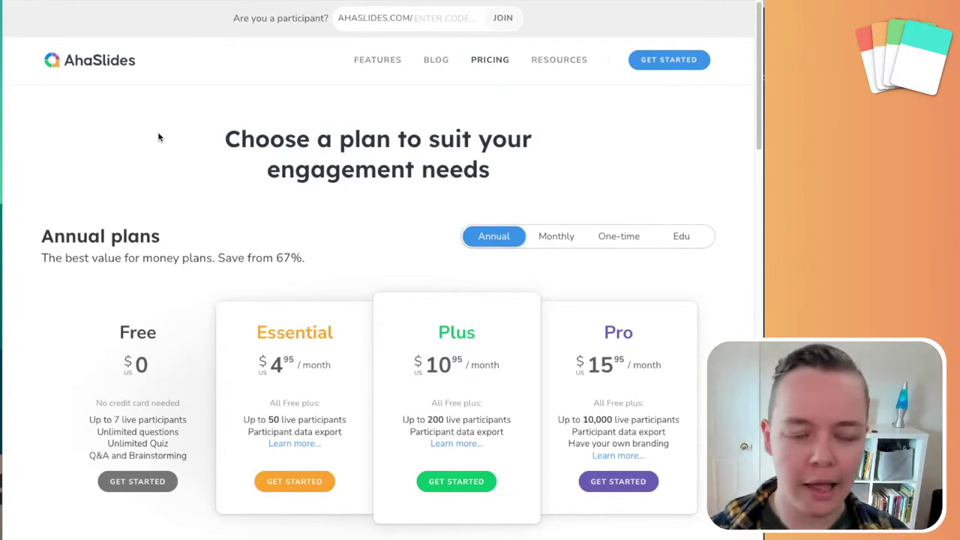
- Return to the Livestream Test presentation and look through its word cloud, poll and open-ended slides
{"action": "key", "text": "ctrl+Tab"}
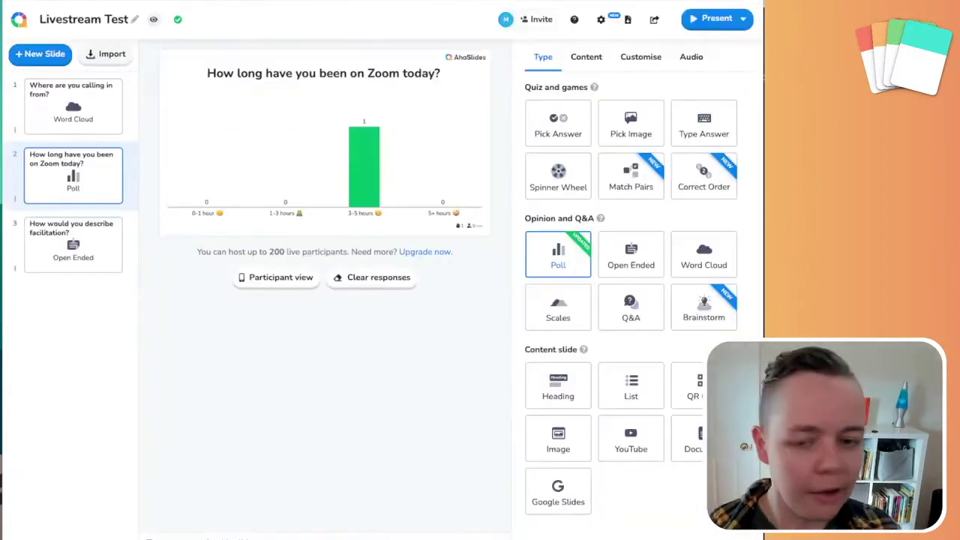
{"action": "left_click", "coordinate": [80, 128]}
{"action": "left_click", "coordinate": [84, 179]}
{"action": "left_click", "coordinate": [86, 227]}
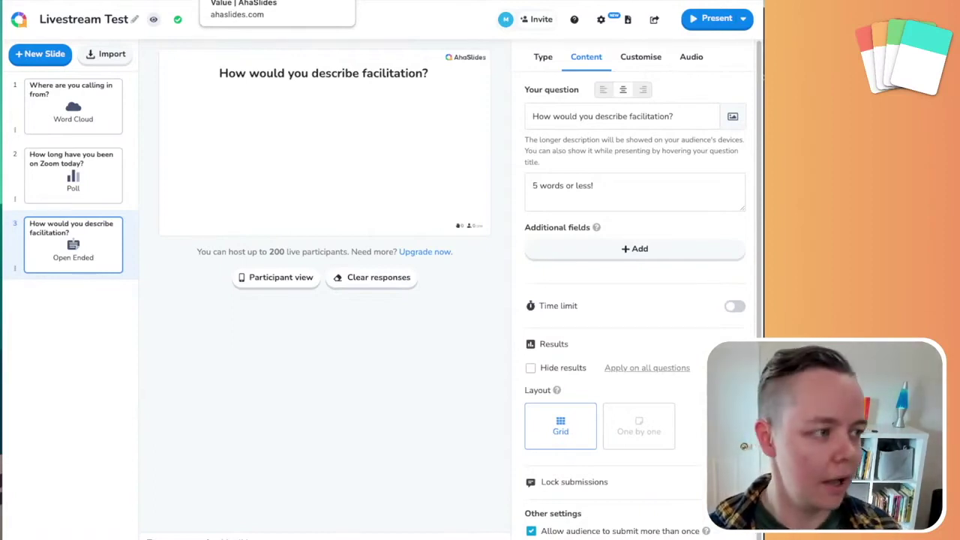
- Go back to the AhaSlides pricing page and examine the Free plan's participant limit and quiz allowance
{"action": "left_click", "coordinate": [240, 2]}
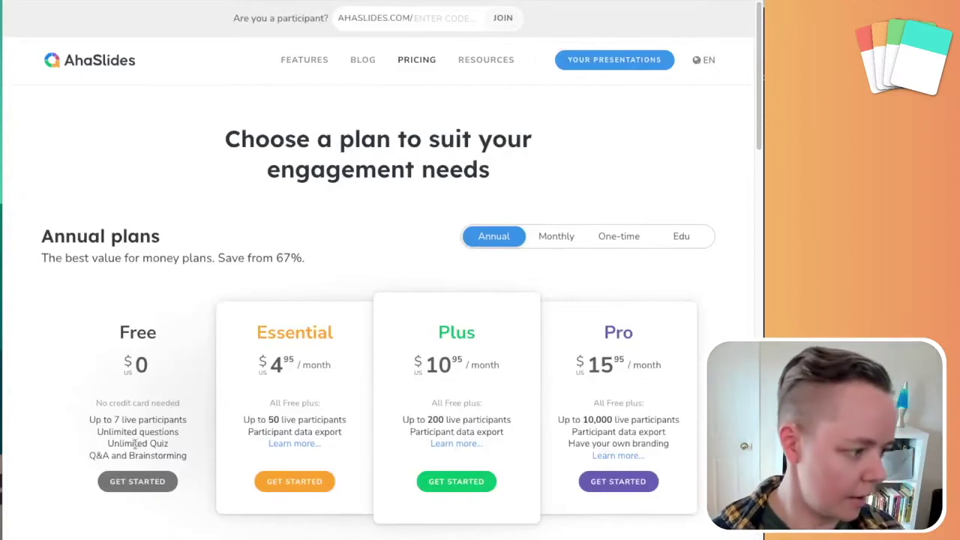
{"action": "left_click_drag", "start_coordinate": [88, 420], "coordinate": [187, 422]}
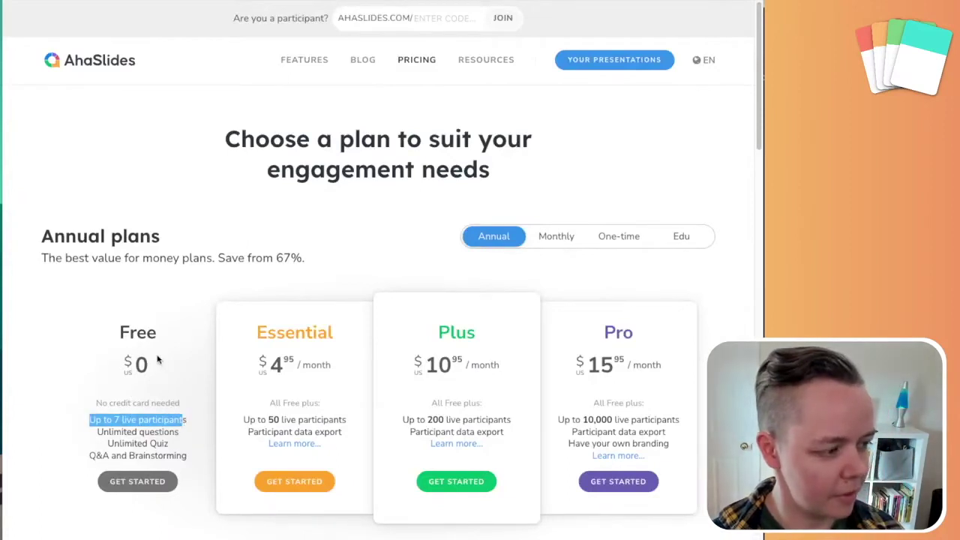
{"action": "left_click_drag", "start_coordinate": [142, 443], "coordinate": [198, 444]}
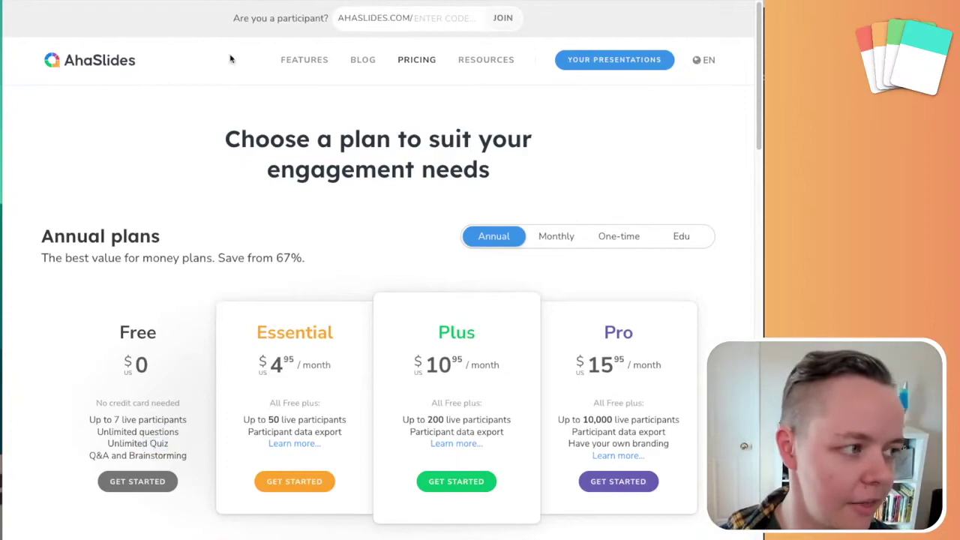
- Search the web for "mentimeter" in a new browser tab
{"action": "key", "text": "ctrl+t"}
{"action": "type", "text": "menet"}
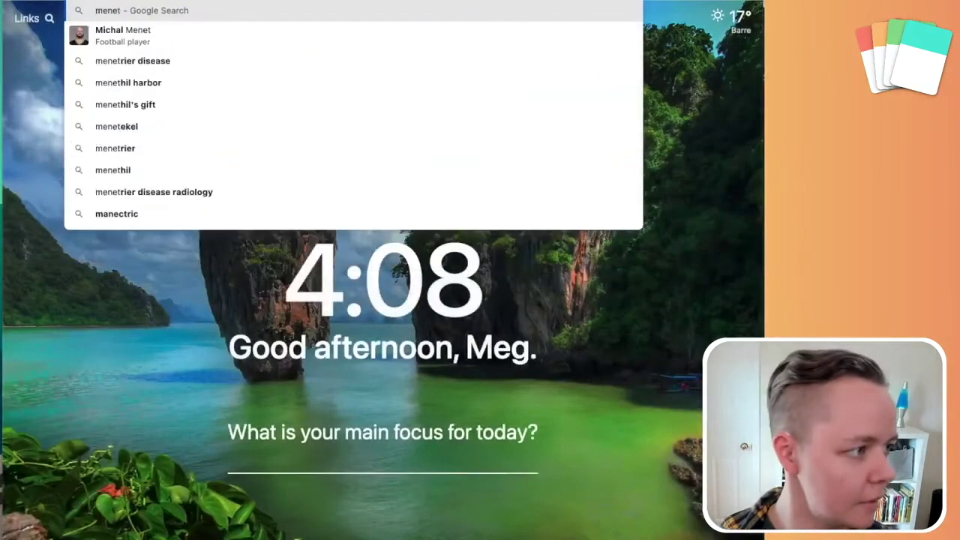
{"action": "key", "text": "BackSpace"}
{"action": "key", "text": "BackSpace"}
{"action": "type", "text": "ie"}
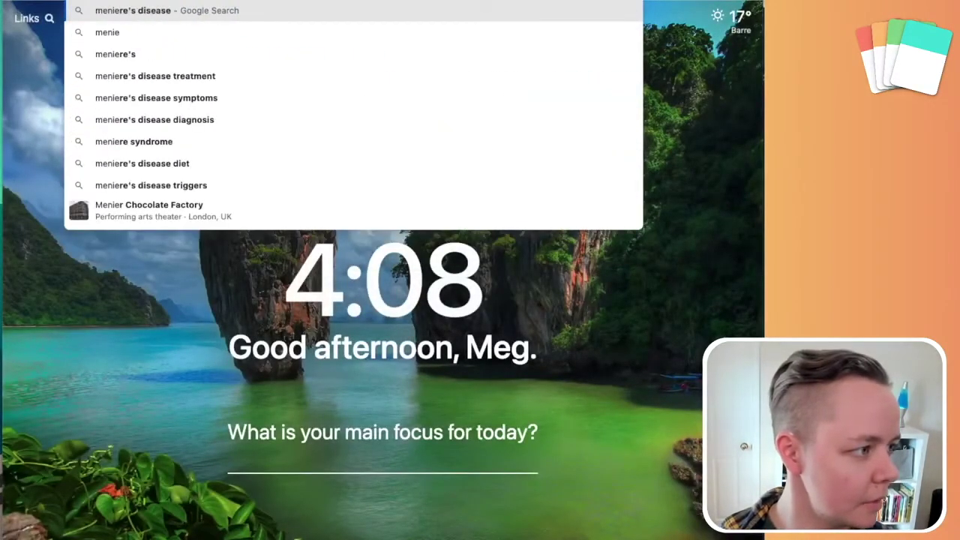
{"action": "key", "text": "BackSpace"}
{"action": "key", "text": "BackSpace"}
{"action": "key", "text": "BackSpace"}
{"action": "key", "text": "BackSpace"}
{"action": "key", "text": "BackSpace"}
{"action": "key", "text": "BackSpace"}
{"action": "type", "text": "menti"}
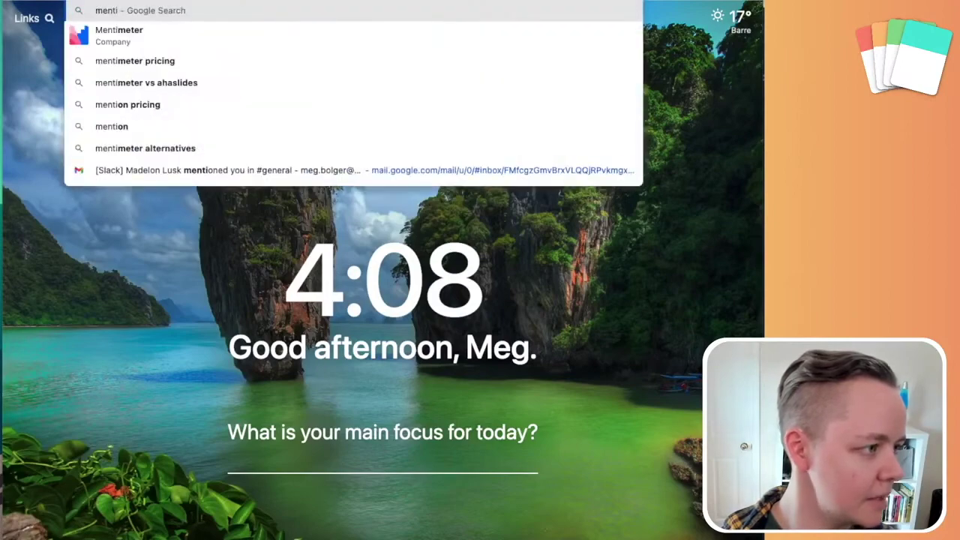
{"action": "type", "text": "meter"}
{"action": "key", "text": "Return"}
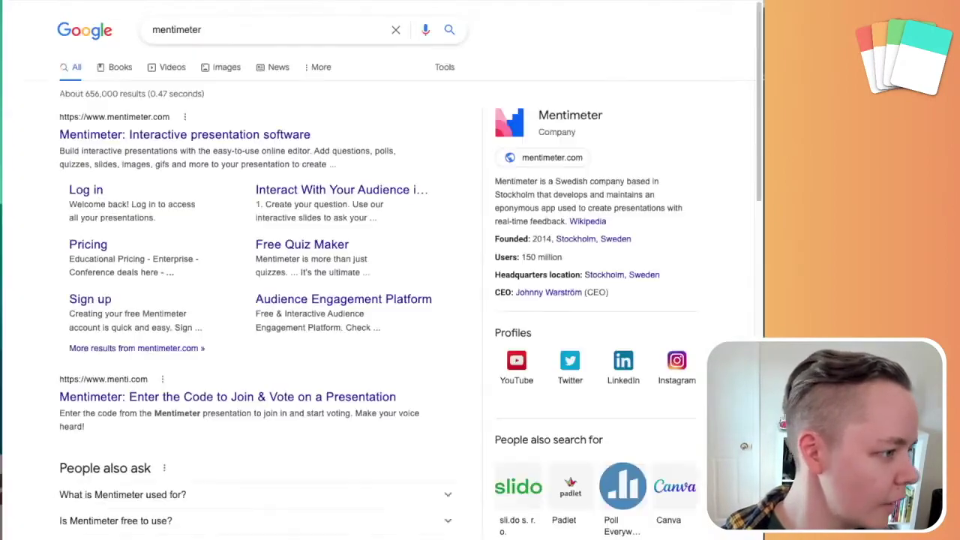
- Open Mentimeter's pricing page and examine the Free plan's limit on question slides
{"action": "left_click", "coordinate": [89, 245]}
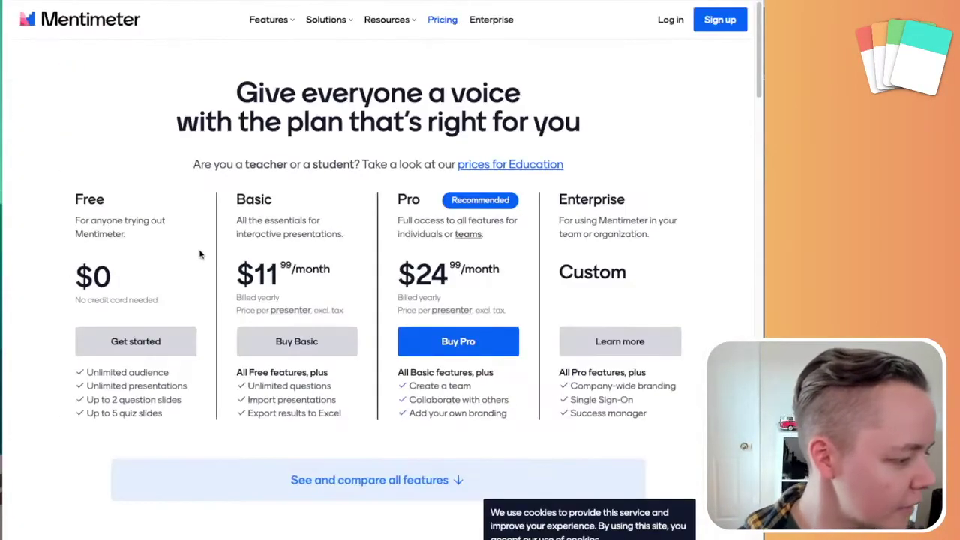
{"action": "double_click", "coordinate": [95, 400]}
{"action": "left_click", "coordinate": [184, 401], "text": "shift"}
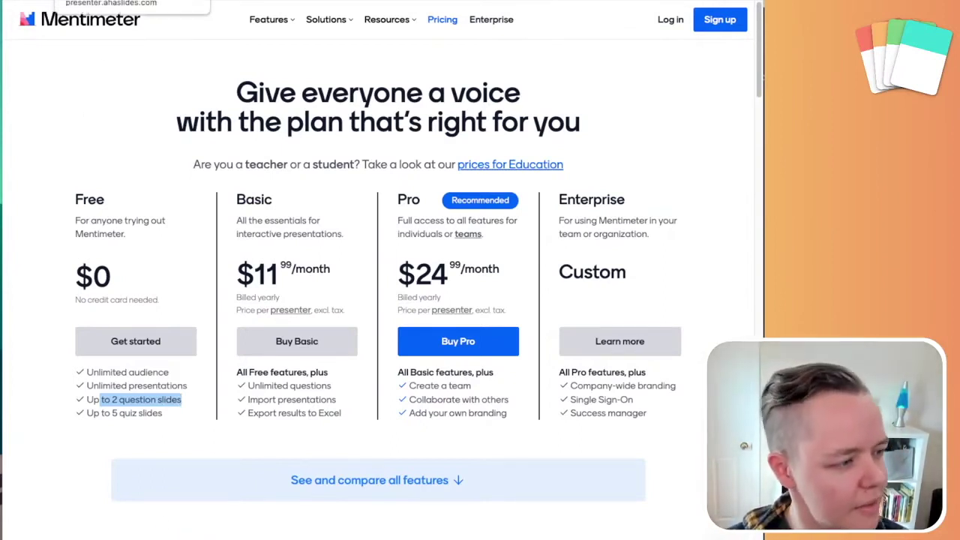
- Return to the Livestream Test presentation, review the available slide types and add a Q&A slide after the open-ended slide
{"action": "key", "text": "ctrl+Tab"}
{"action": "key", "text": "ctrl+Tab"}
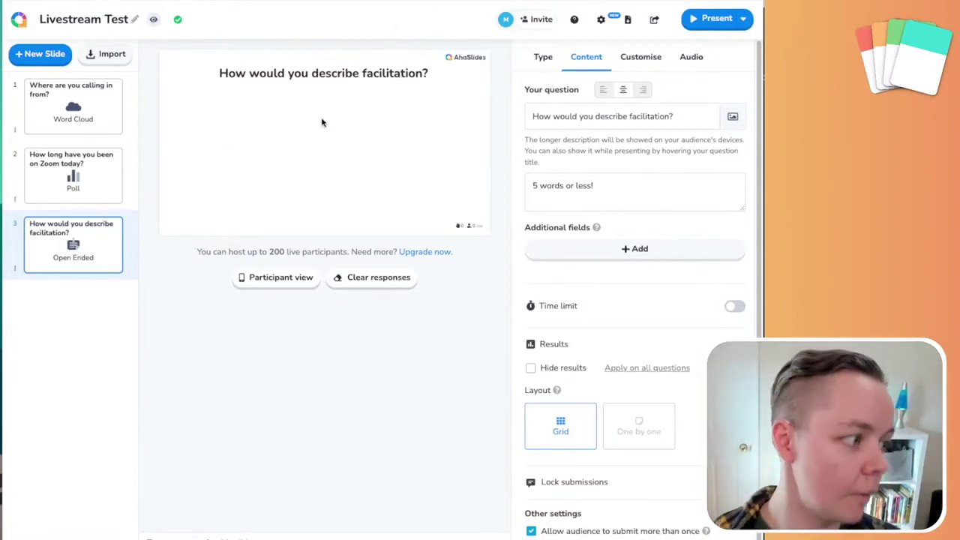
{"action": "left_click", "coordinate": [544, 61]}
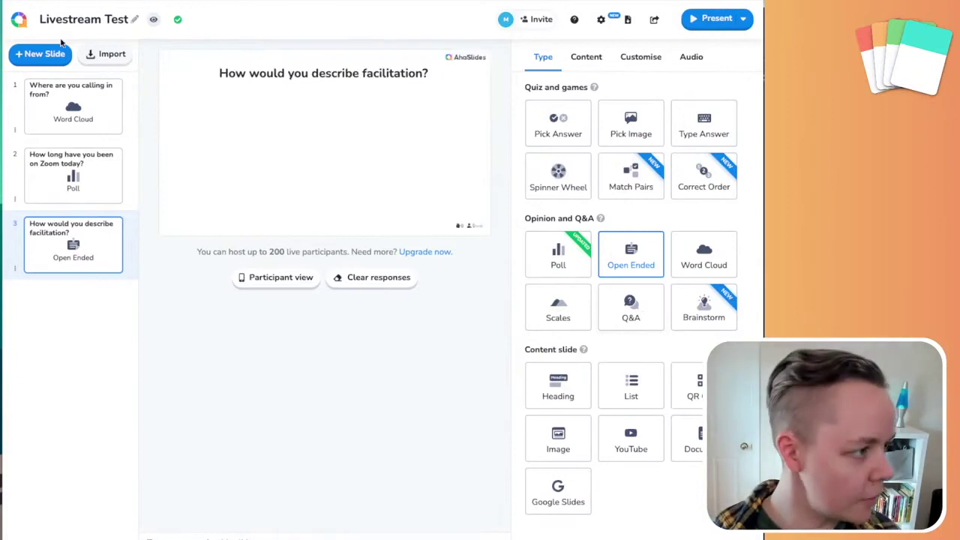
{"action": "left_click", "coordinate": [41, 54]}
{"action": "left_click", "coordinate": [631, 308]}
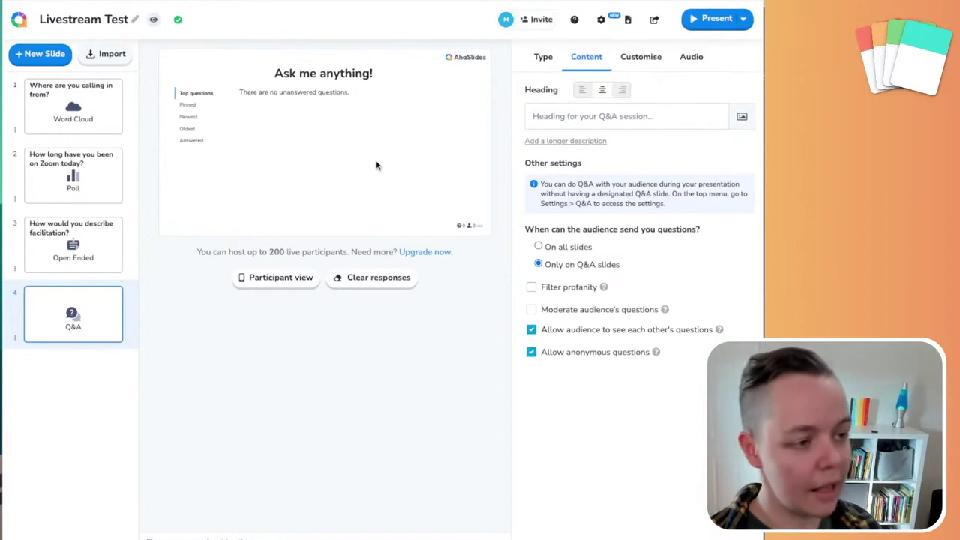
- Preview the Q&A slide in presentation mode and in the participant view, including the form for asking a question
{"action": "left_click", "coordinate": [712, 18]}
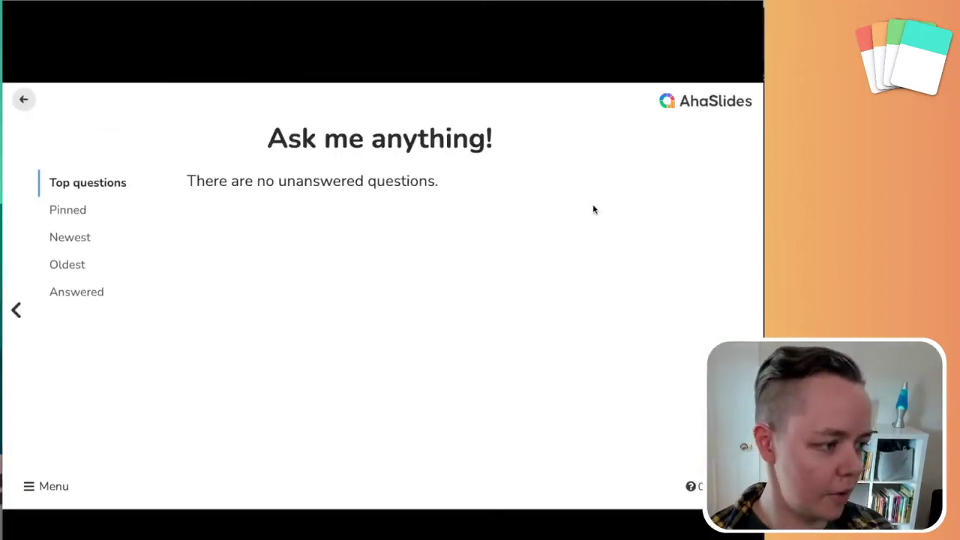
{"action": "key", "text": "Escape"}
{"action": "left_click", "coordinate": [282, 278]}
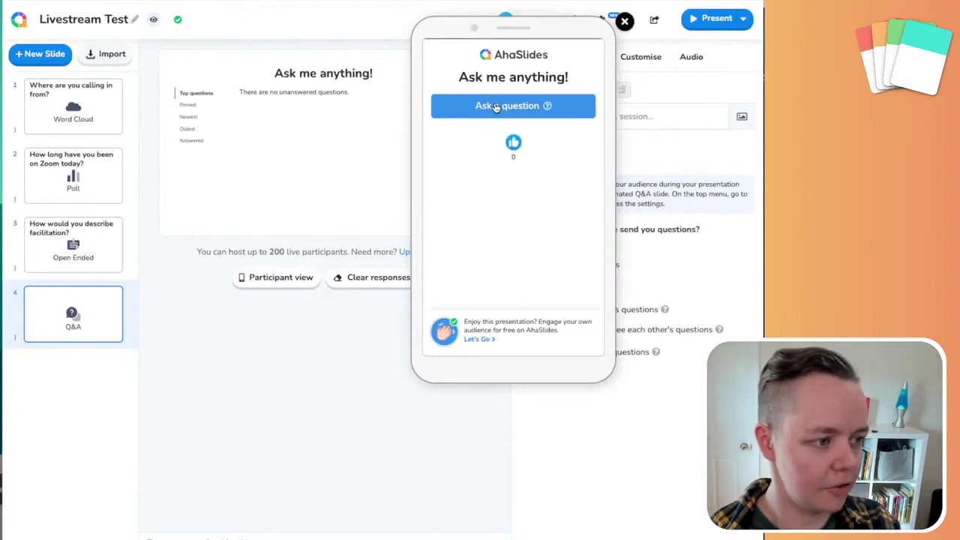
{"action": "left_click", "coordinate": [495, 108]}
{"action": "left_click", "coordinate": [493, 178]}
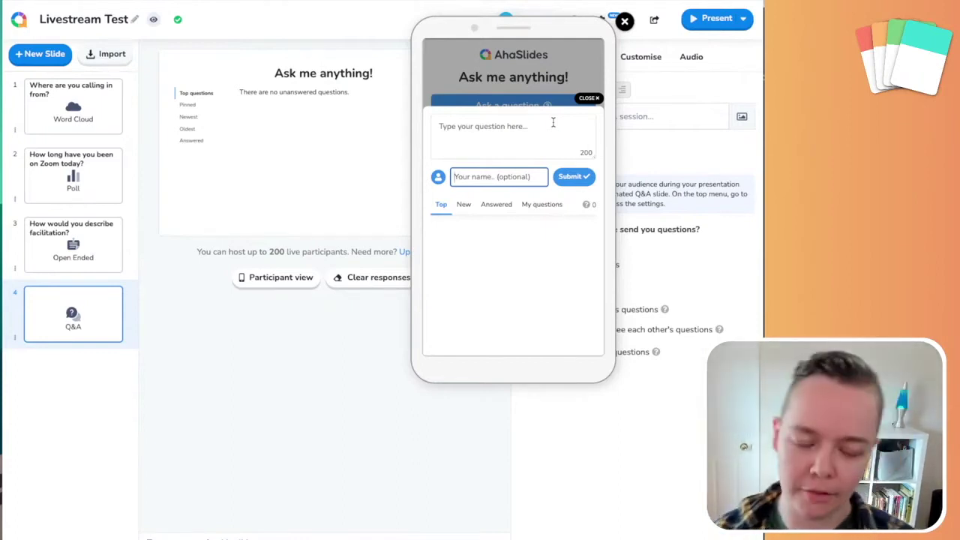
{"action": "left_click", "coordinate": [625, 24]}
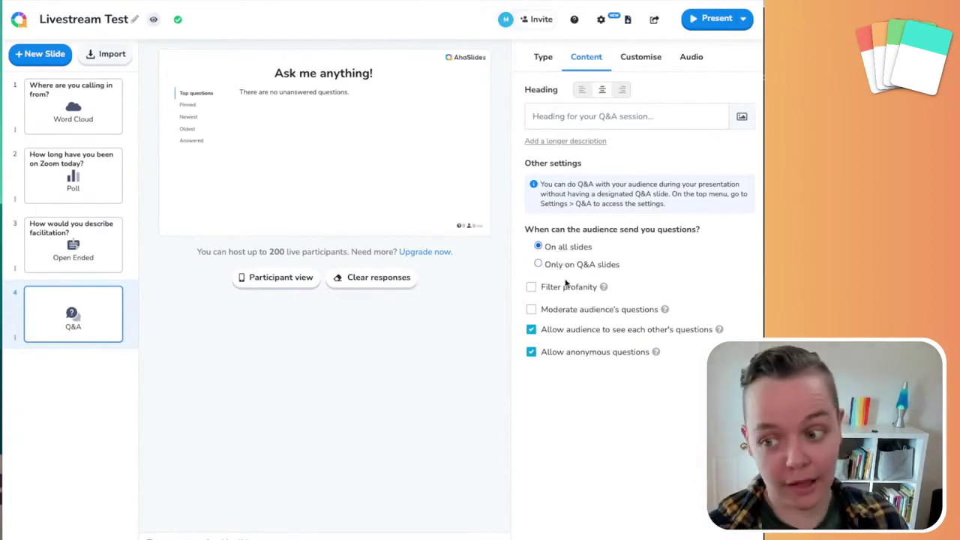
- Let the audience send questions only on Q&A slides and enable moderation of the audience's questions
{"action": "left_click", "coordinate": [571, 268]}
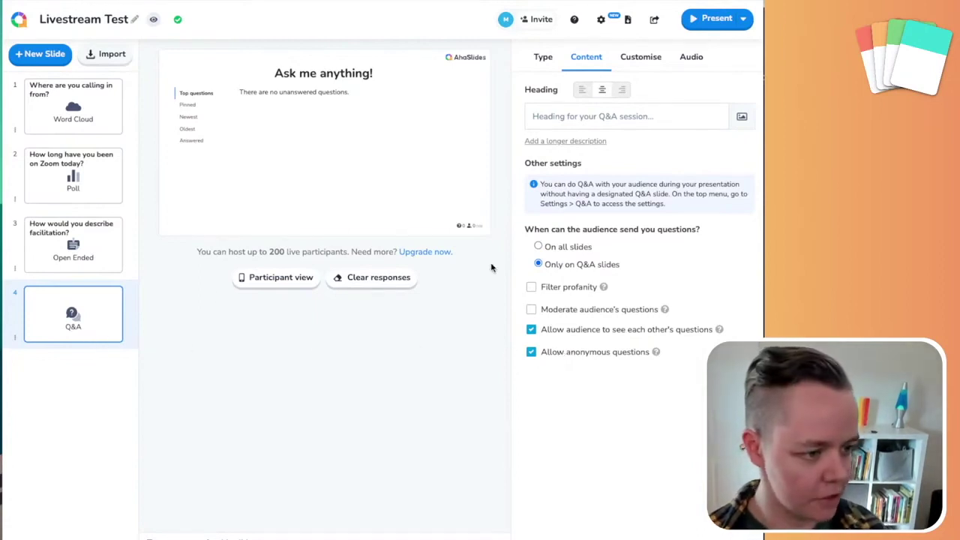
{"action": "left_click", "coordinate": [532, 310]}
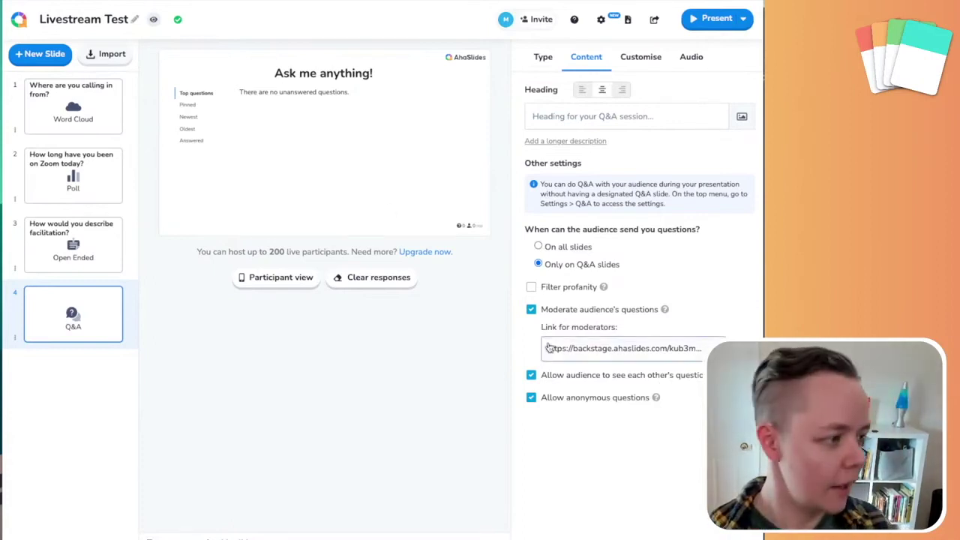
{"action": "left_click", "coordinate": [26, 22]}
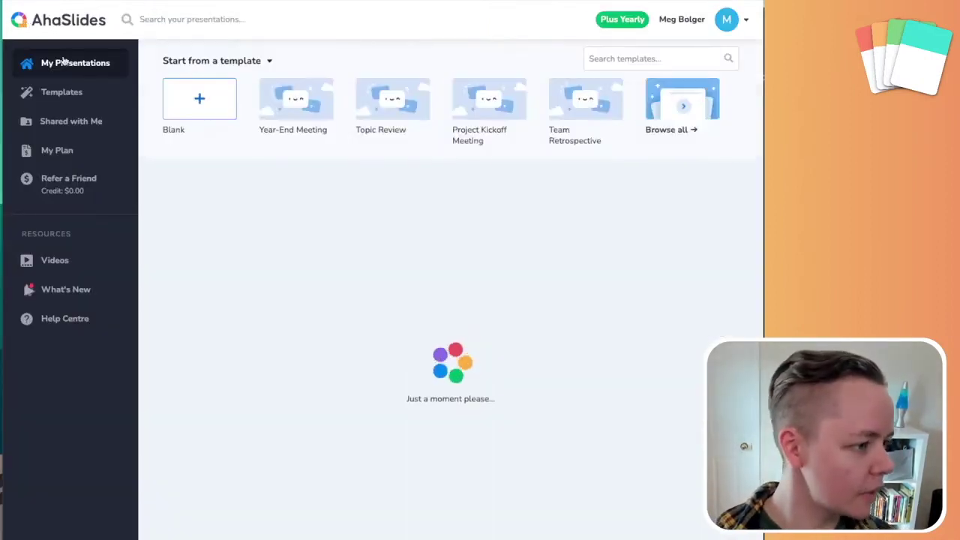
{"action": "scroll", "coordinate": [390, 255], "scroll_direction": "down", "scroll_amount": 4}
{"action": "scroll", "coordinate": [390, 257], "scroll_direction": "down", "scroll_amount": 6}
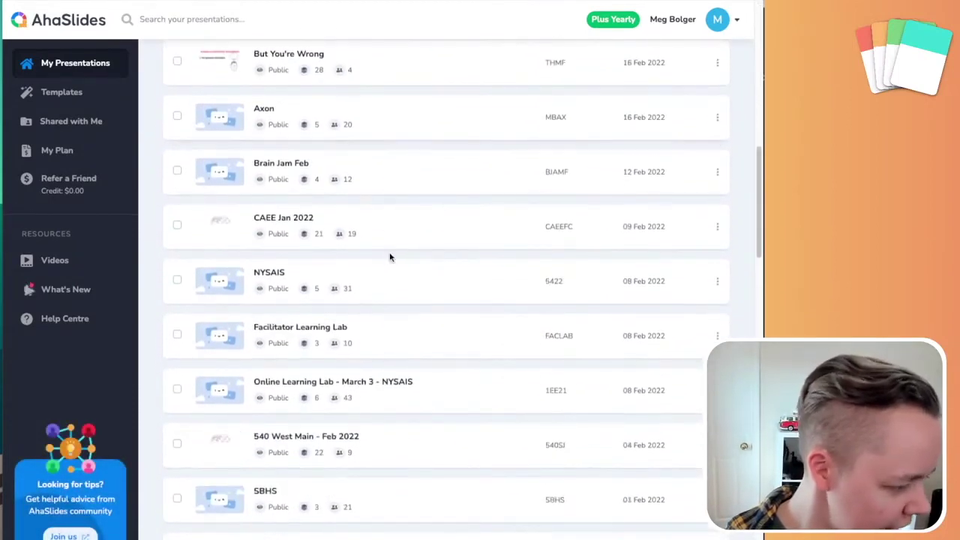
{"action": "scroll", "coordinate": [387, 270], "scroll_direction": "down", "scroll_amount": 4}
{"action": "scroll", "coordinate": [497, 369], "scroll_direction": "down", "scroll_amount": 3}
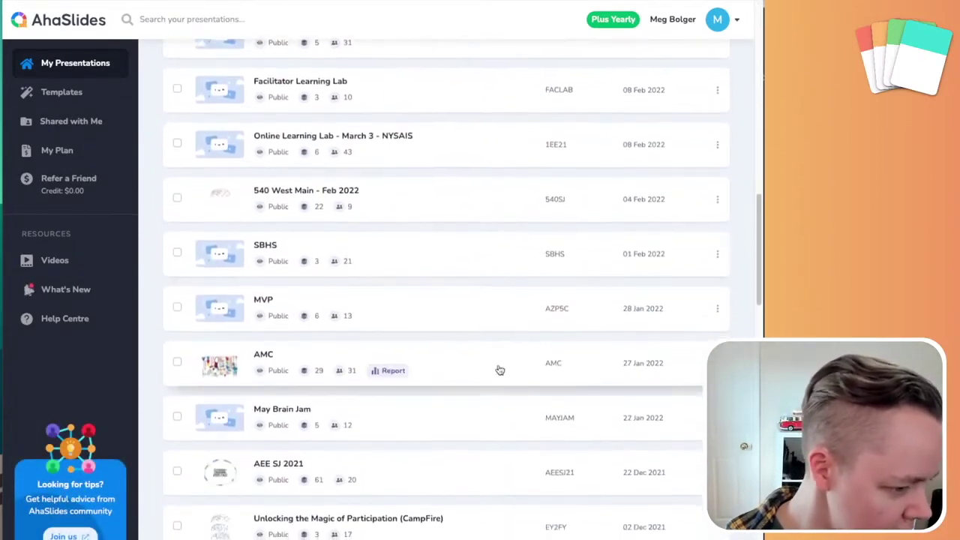
{"action": "scroll", "coordinate": [498, 370], "scroll_direction": "down", "scroll_amount": 3}
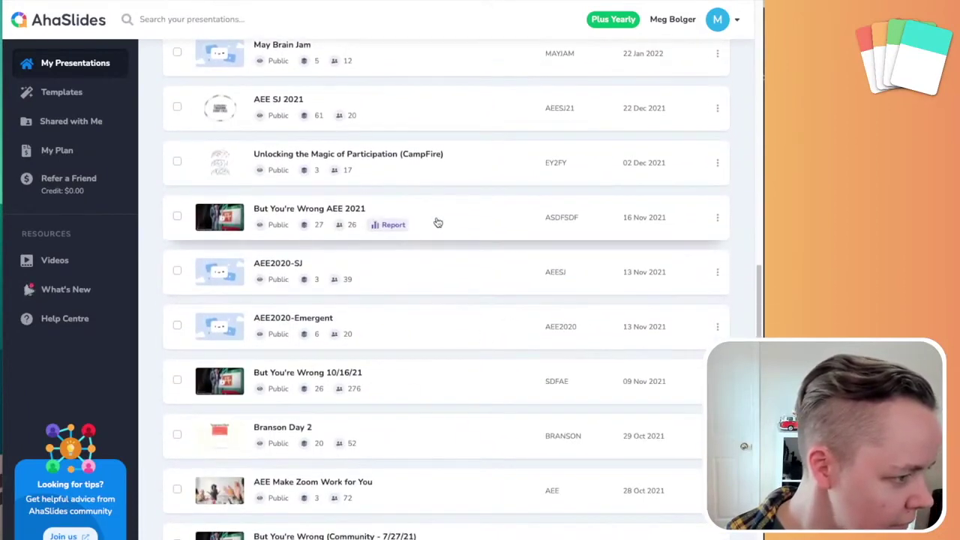
{"action": "scroll", "coordinate": [445, 298], "scroll_direction": "down", "scroll_amount": 7}
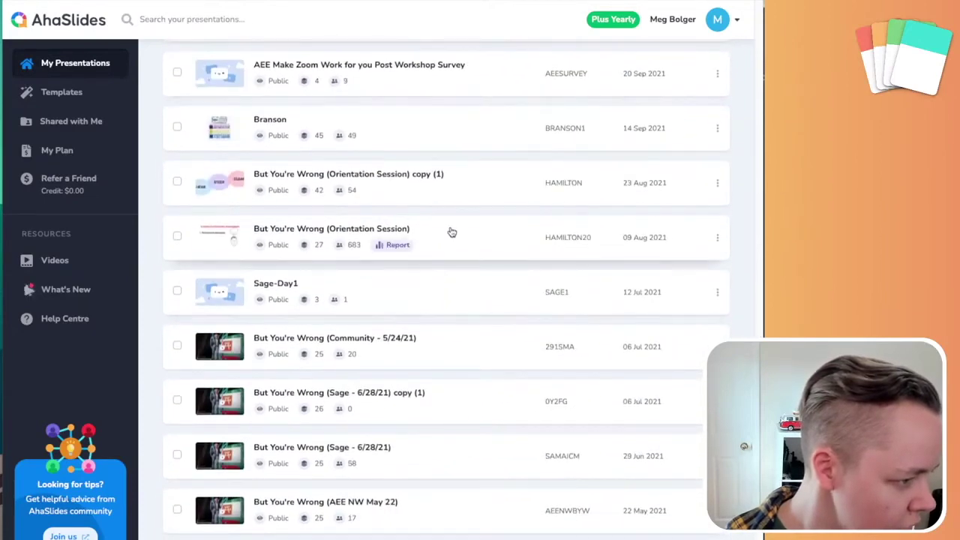
{"action": "left_click", "coordinate": [452, 233]}
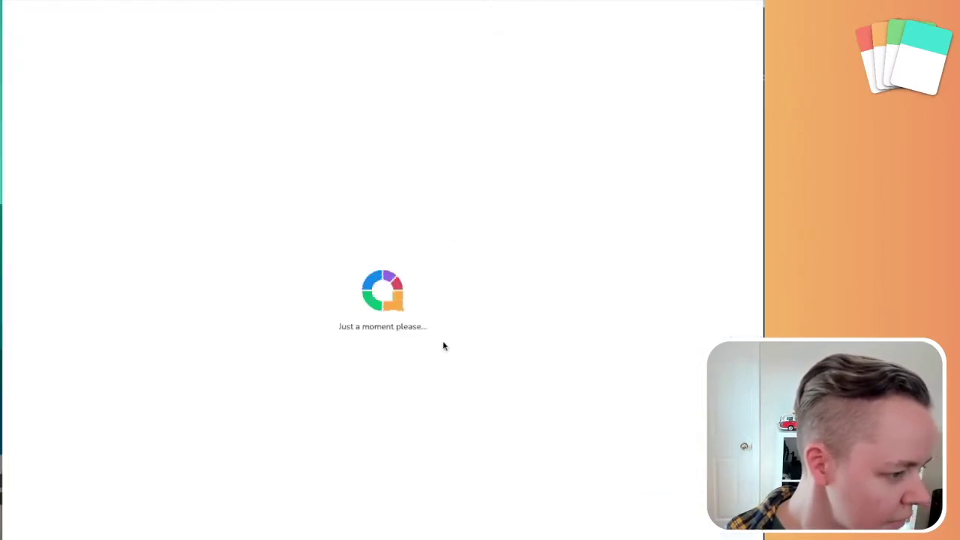
- Select the open-ended slide about what participants learned about themselves and classmates, and reload the presentation to clear the error
{"action": "scroll", "coordinate": [41, 430], "scroll_direction": "down", "scroll_amount": 5}
{"action": "scroll", "coordinate": [41, 430], "scroll_direction": "down", "scroll_amount": 10}
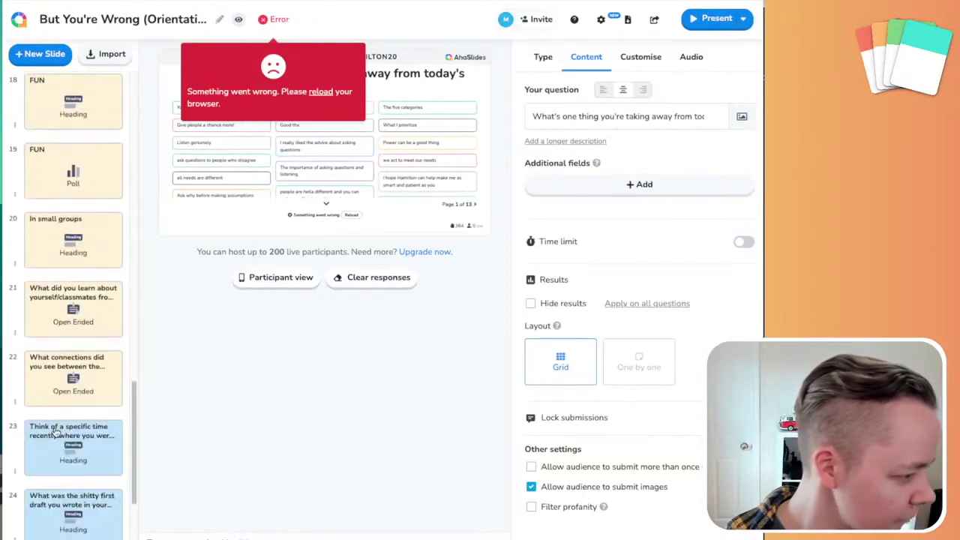
{"action": "left_click", "coordinate": [68, 339]}
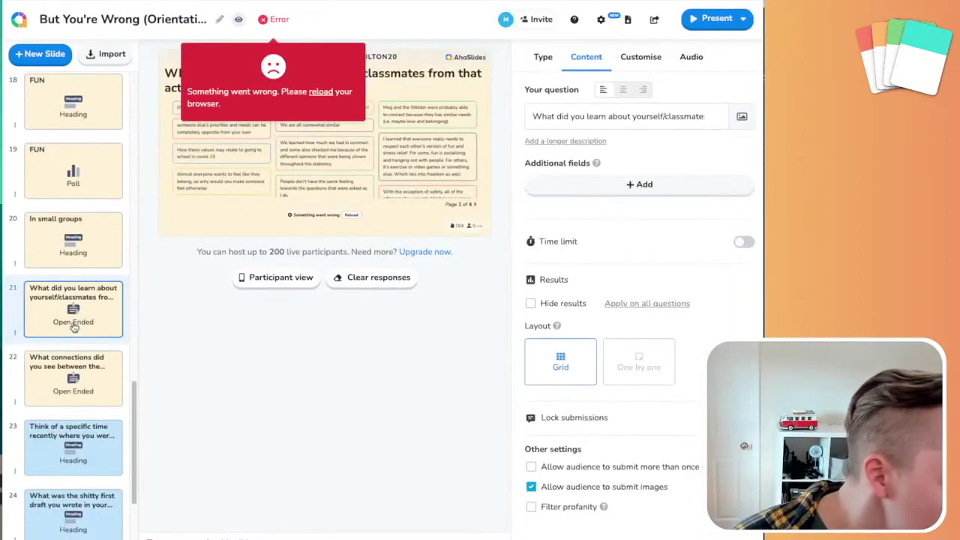
{"action": "left_click", "coordinate": [327, 92]}
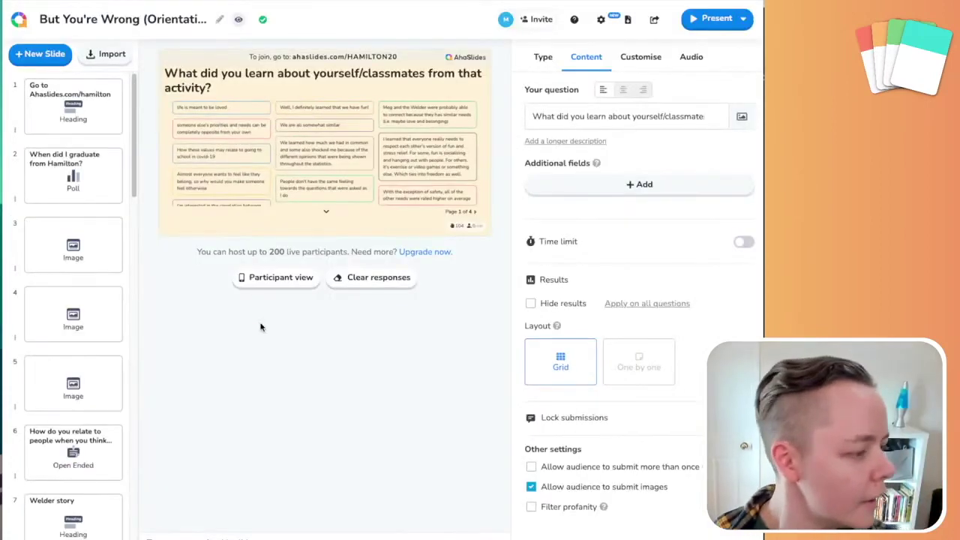
- Present the "Questions?" Q&A slide and read through its top questions and their upvotes
{"action": "left_click", "coordinate": [74, 427]}
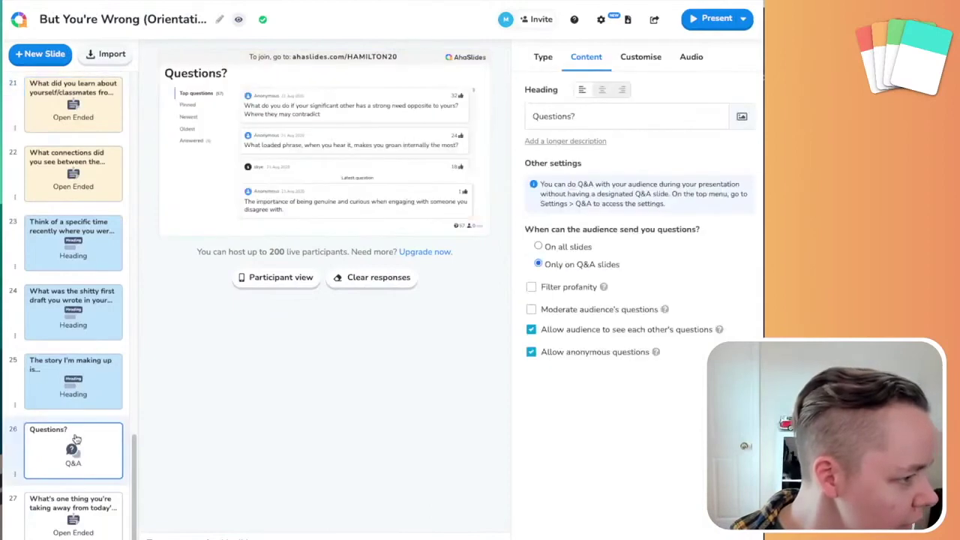
{"action": "left_click", "coordinate": [727, 22]}
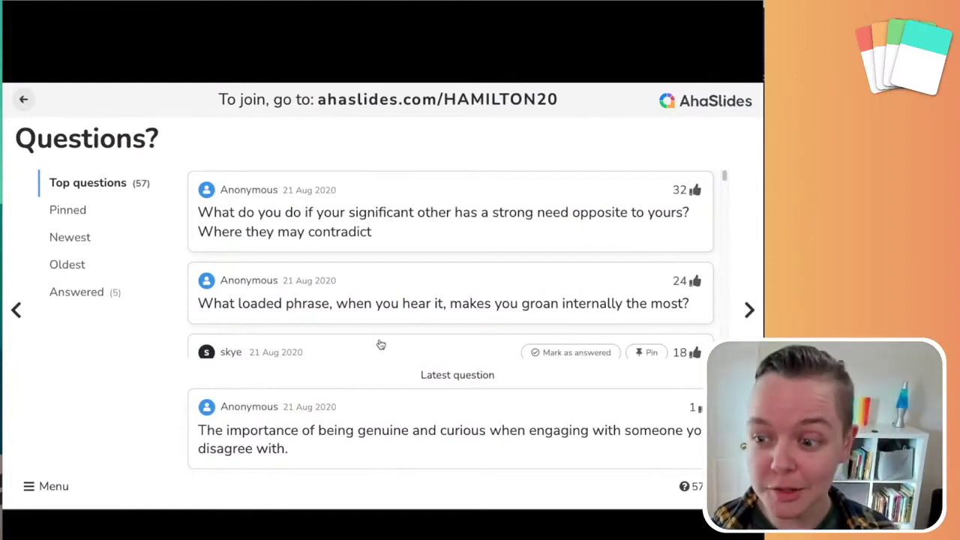
{"action": "mouse_move", "coordinate": [689, 190]}
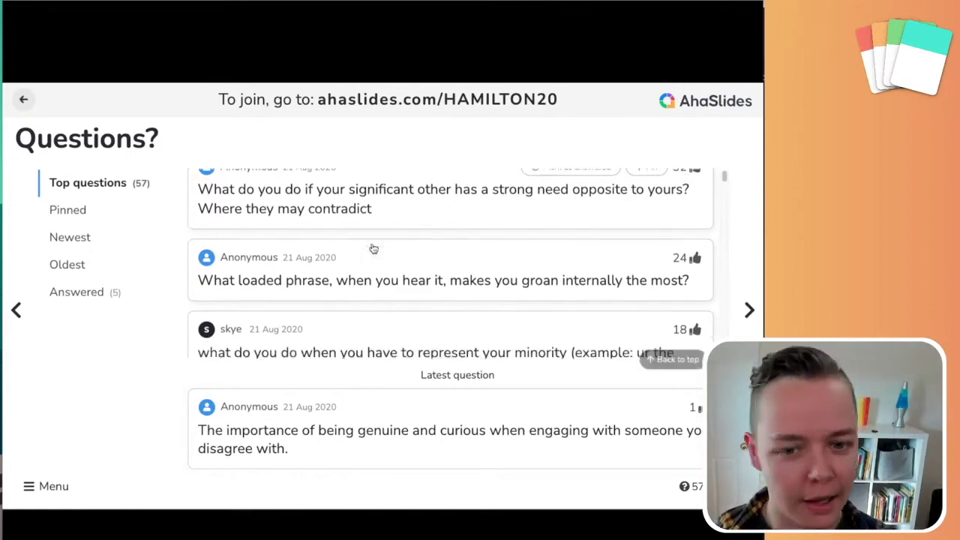
{"action": "scroll", "coordinate": [367, 254], "scroll_direction": "down", "scroll_amount": 3}
{"action": "scroll", "coordinate": [341, 258], "scroll_direction": "down", "scroll_amount": 1}
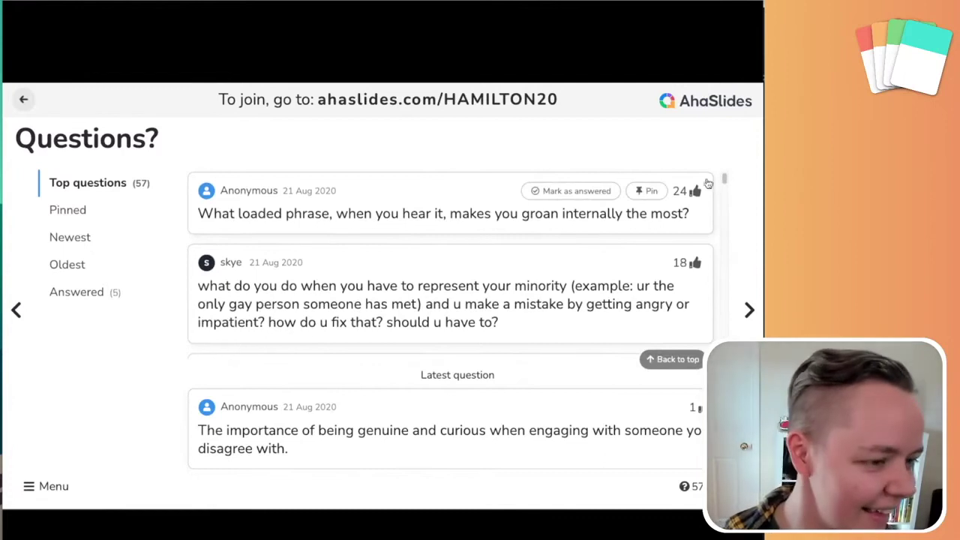
- Pin the question "What loaded phrase, when you hear it, makes you groan internally the most?" and unpin it again
{"action": "left_click", "coordinate": [652, 192]}
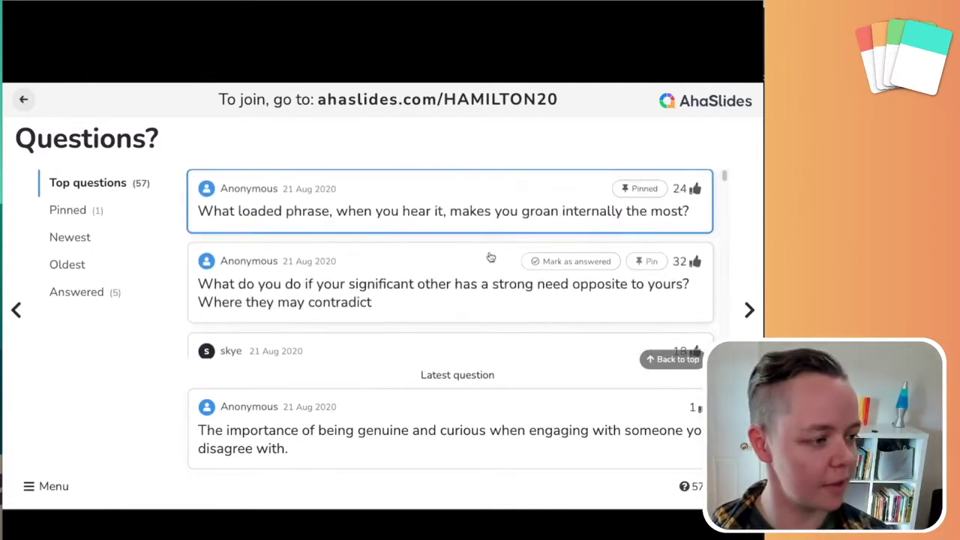
{"action": "left_click", "coordinate": [660, 193]}
- Mark the question "What if your story is right? How do you navigate from there?" as answered and check the answered questions
{"action": "scroll", "coordinate": [579, 260], "scroll_direction": "down", "scroll_amount": 1}
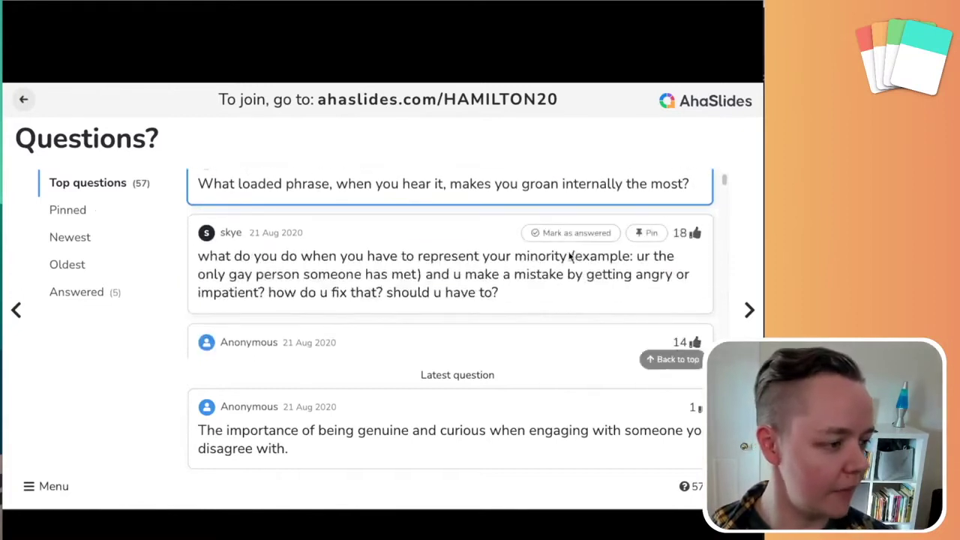
{"action": "scroll", "coordinate": [563, 242], "scroll_direction": "down", "scroll_amount": 1}
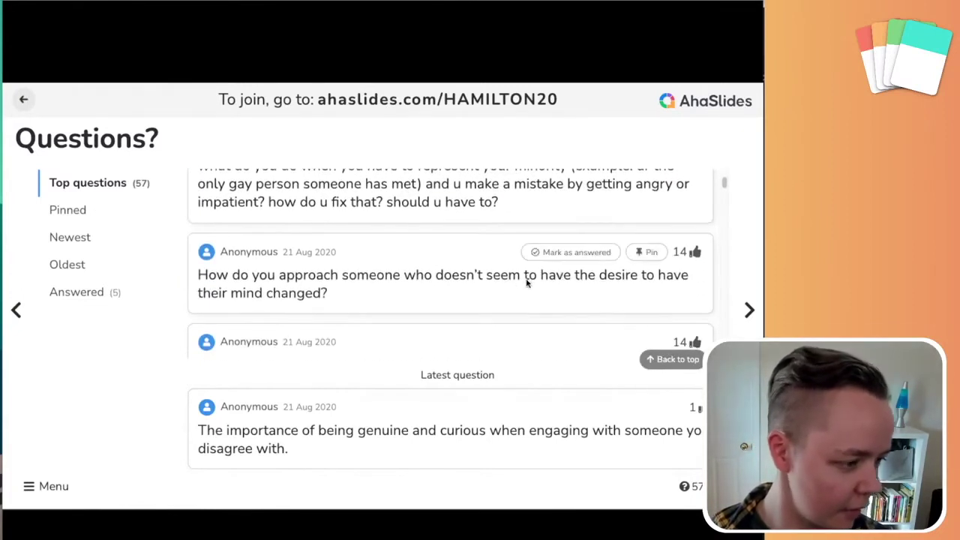
{"action": "scroll", "coordinate": [525, 278], "scroll_direction": "down", "scroll_amount": 1}
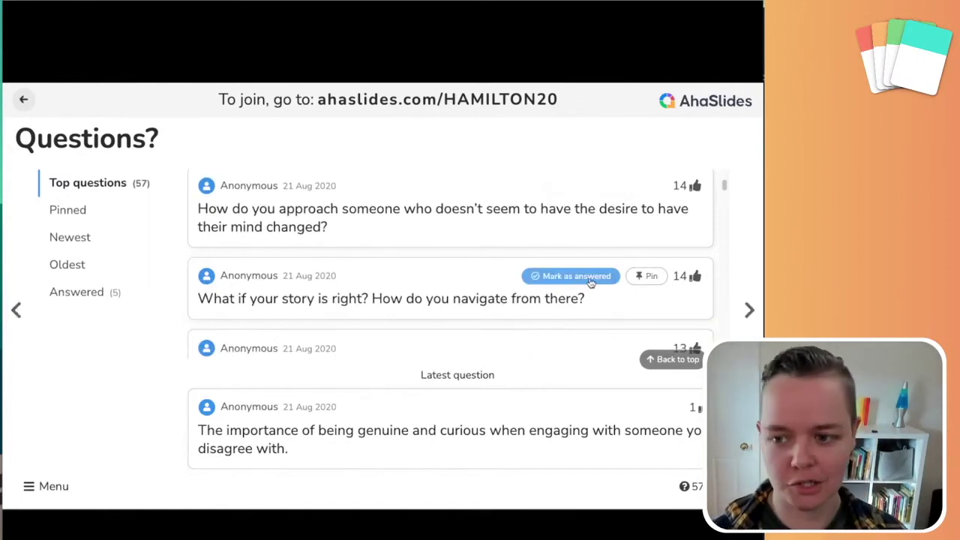
{"action": "left_click", "coordinate": [590, 277]}
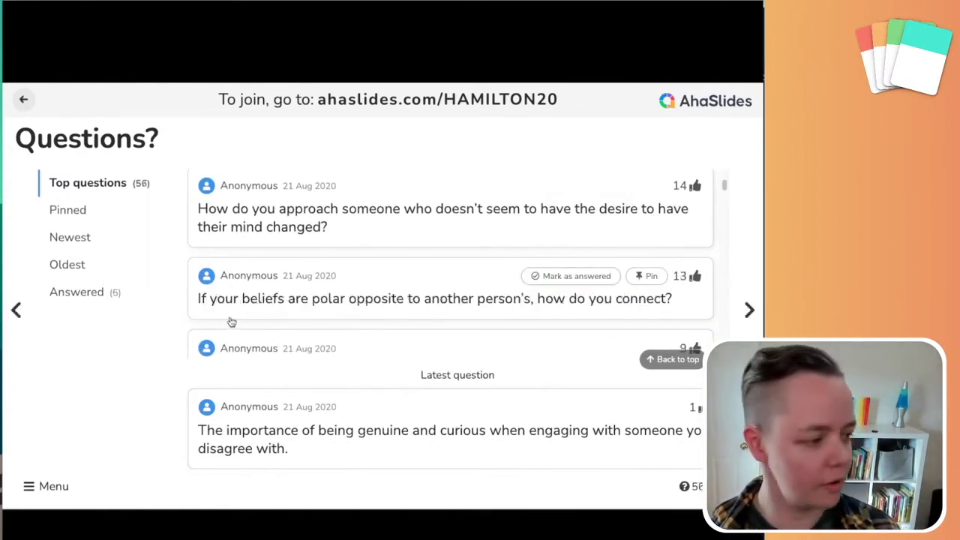
{"action": "left_click", "coordinate": [113, 294]}
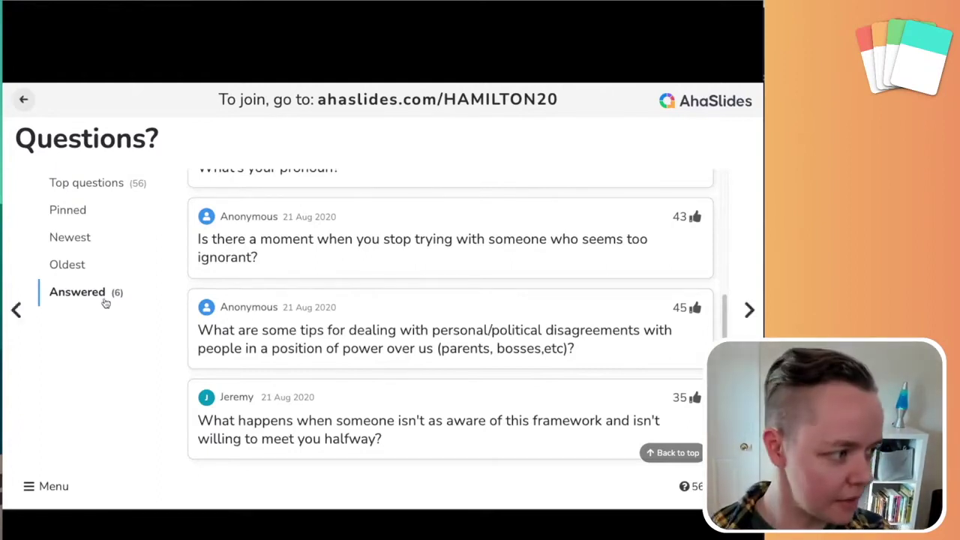
{"action": "left_click", "coordinate": [116, 186]}
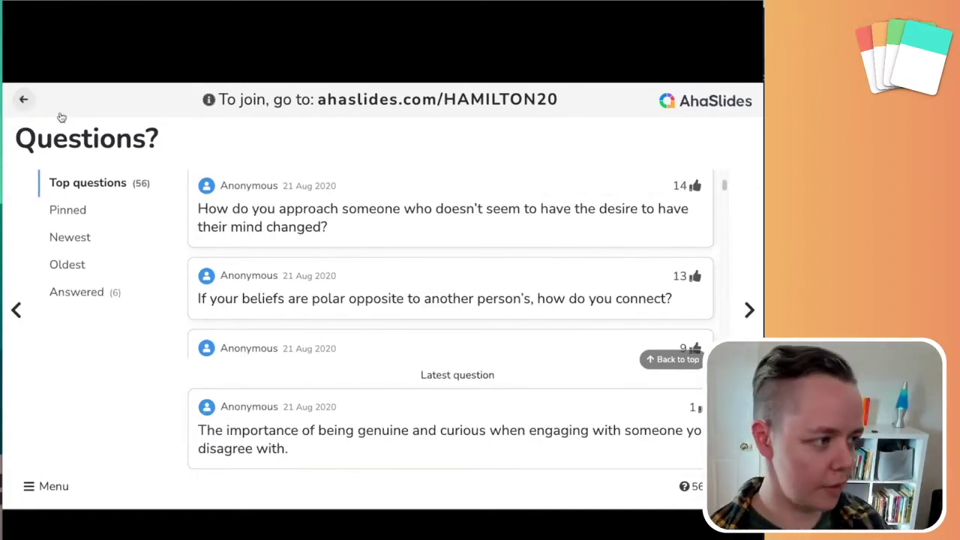
- Leave the Q&A slide and present the open-ended slide "What's one thing you're taking away from today's session?"
{"action": "left_click", "coordinate": [23, 99]}
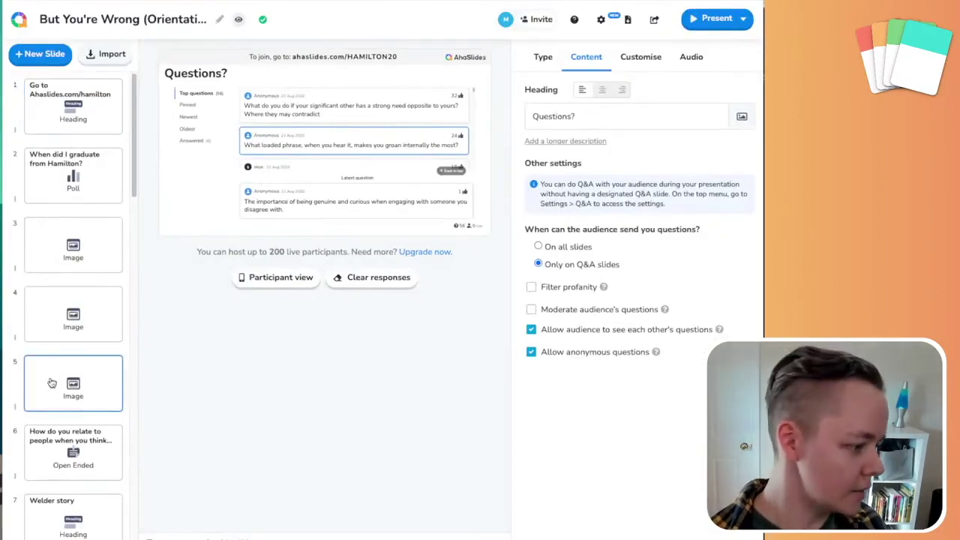
{"action": "left_click", "coordinate": [90, 457]}
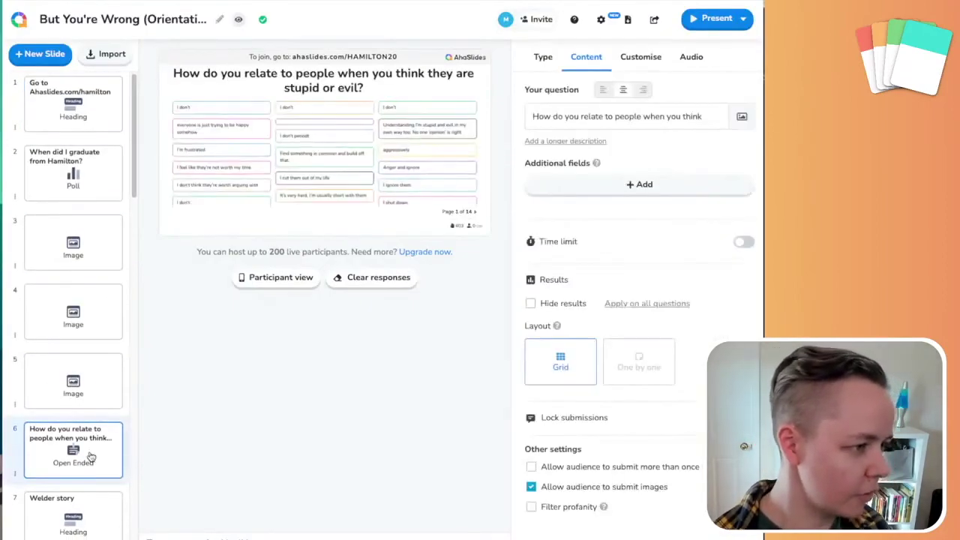
{"action": "scroll", "coordinate": [90, 457], "scroll_direction": "down", "scroll_amount": 18}
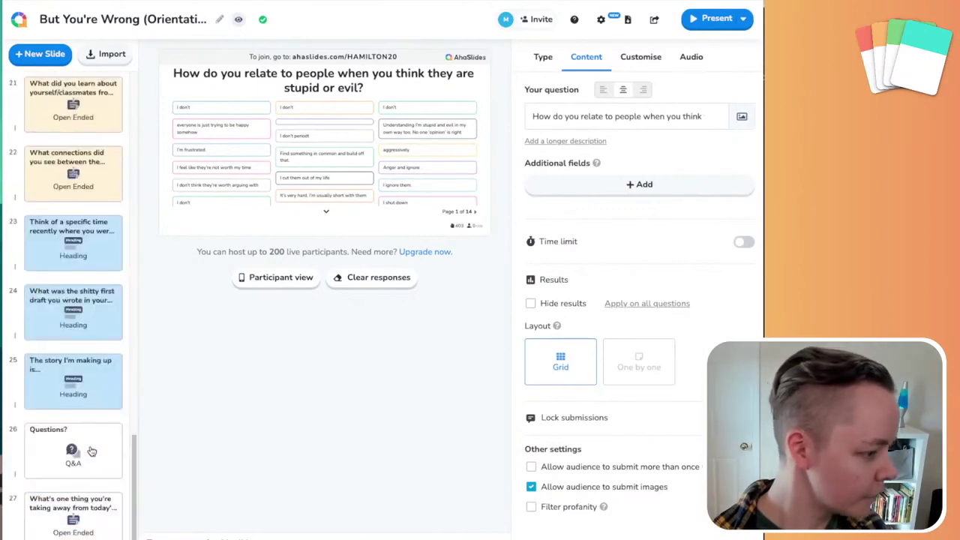
{"action": "left_click", "coordinate": [86, 530]}
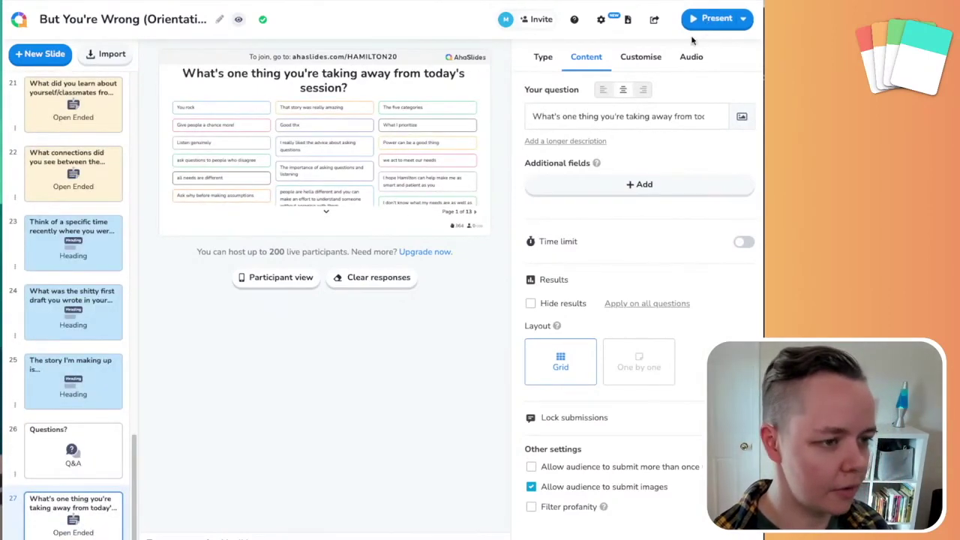
{"action": "left_click", "coordinate": [717, 18]}
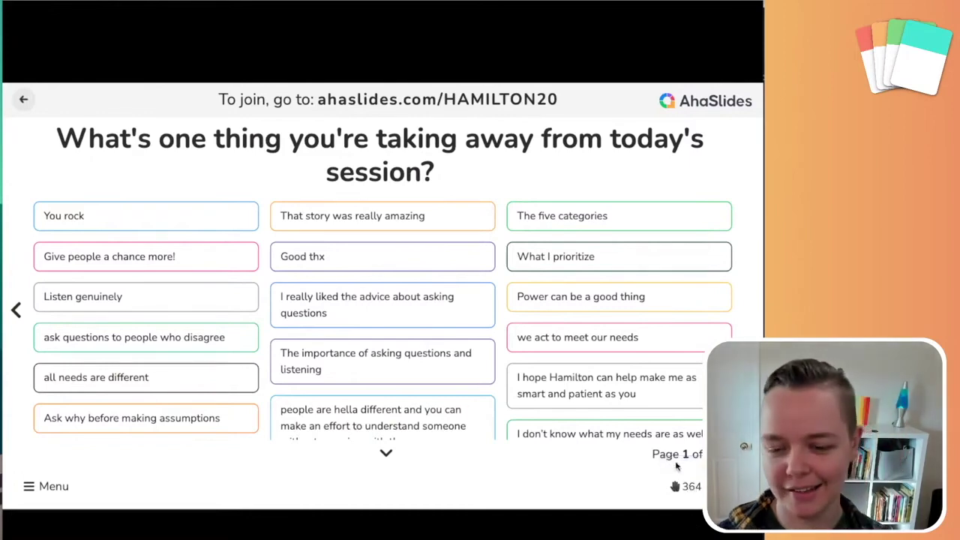
- Browse to the second page of takeaway responses, enlarge the one starting "People have lots of needs", and exit the presentation
{"action": "scroll", "coordinate": [533, 341], "scroll_direction": "down", "scroll_amount": 1}
{"action": "scroll", "coordinate": [537, 347], "scroll_direction": "down", "scroll_amount": 3}
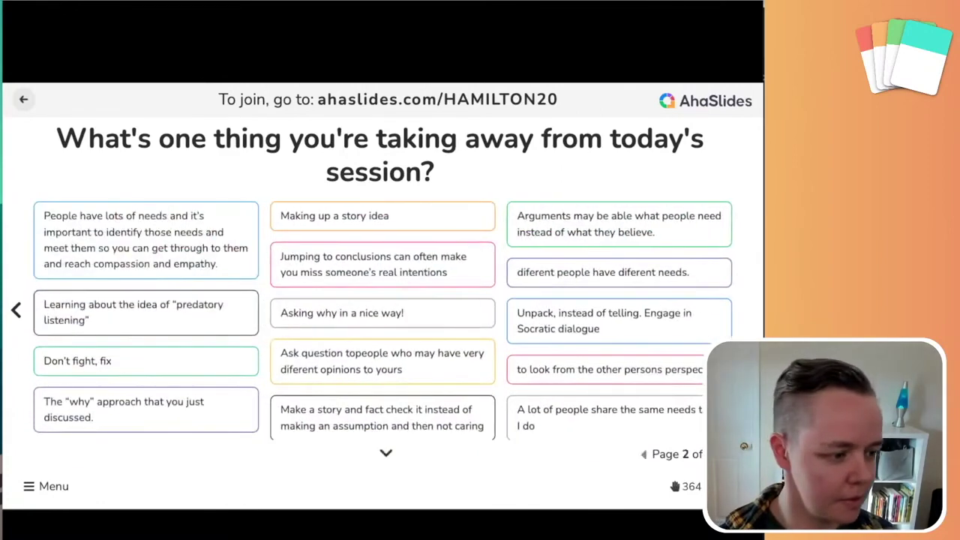
{"action": "left_click", "coordinate": [170, 252]}
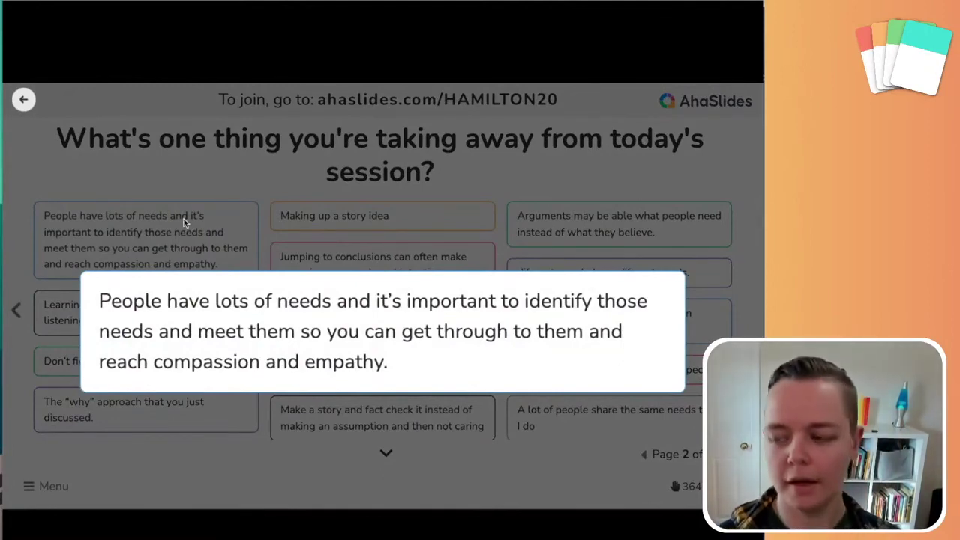
{"action": "left_click", "coordinate": [218, 184]}
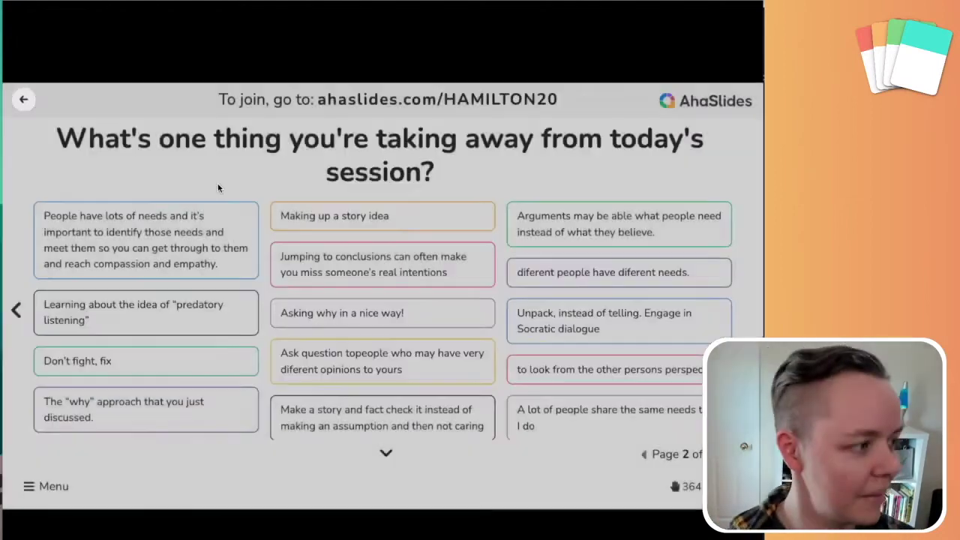
{"action": "key", "text": "Escape"}
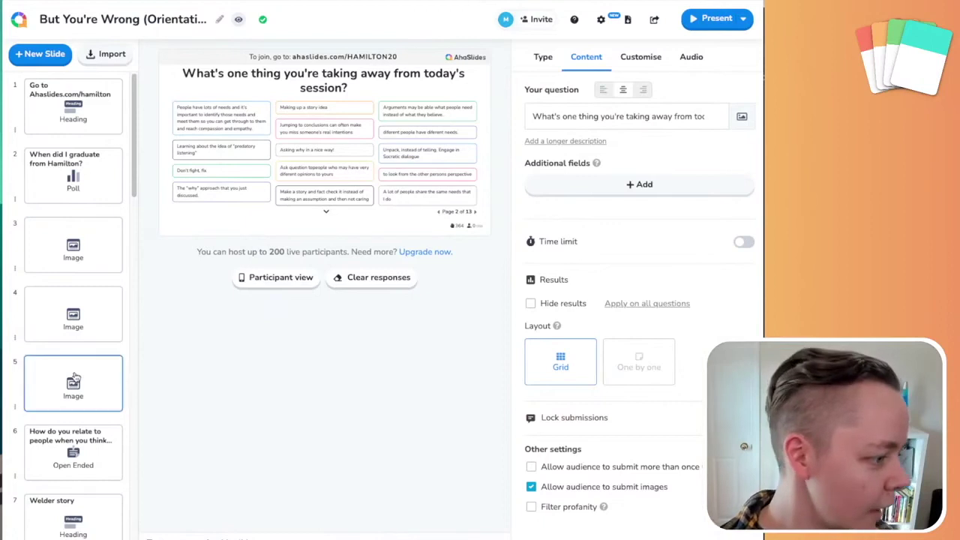
- Review the "When did I graduate from Hamilton?" poll and the open-ended slide about relating to people thought stupid or evil
{"action": "left_click", "coordinate": [90, 177]}
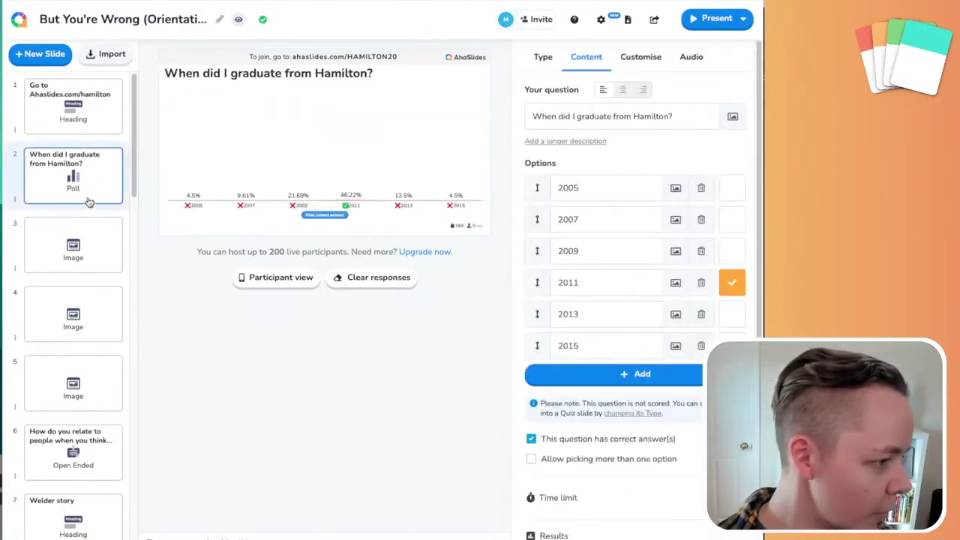
{"action": "scroll", "coordinate": [75, 448], "scroll_direction": "down", "scroll_amount": 2}
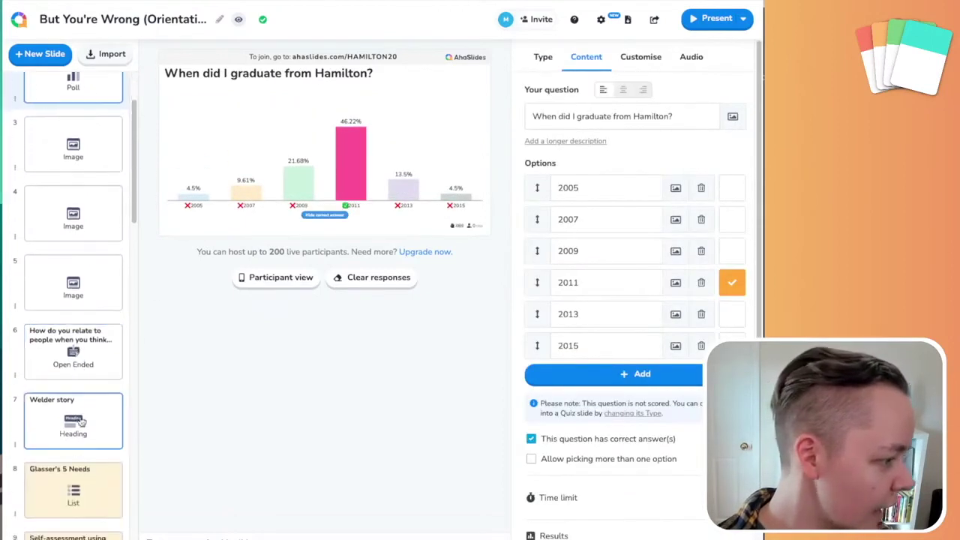
{"action": "left_click", "coordinate": [72, 368]}
{"action": "scroll", "coordinate": [84, 447], "scroll_direction": "down", "scroll_amount": 1}
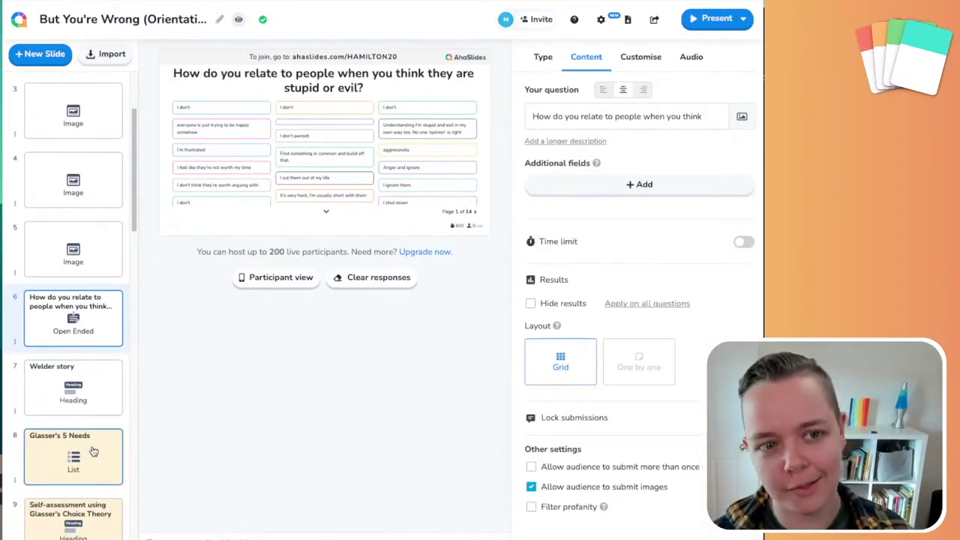
{"action": "scroll", "coordinate": [92, 451], "scroll_direction": "down", "scroll_amount": 2}
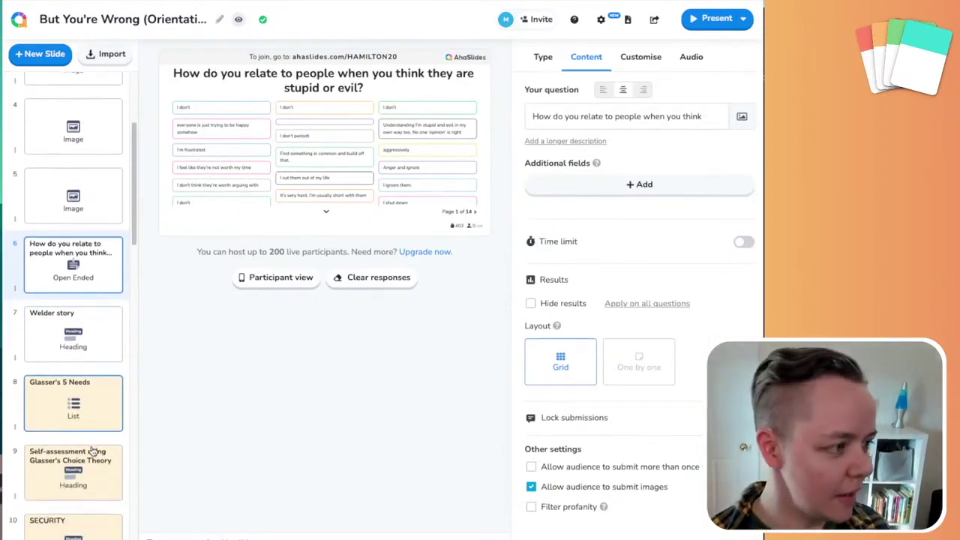
{"action": "scroll", "coordinate": [93, 450], "scroll_direction": "up", "scroll_amount": 5}
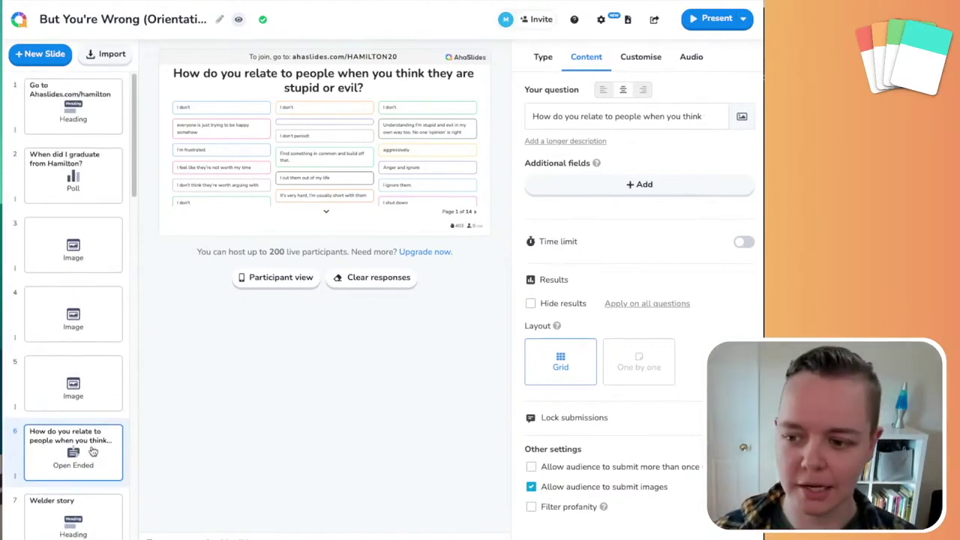
- Present the "A series of unfortunate assumptions" image slides through to the open-ended question, and go back to the graduation poll
{"action": "left_click", "coordinate": [81, 238]}
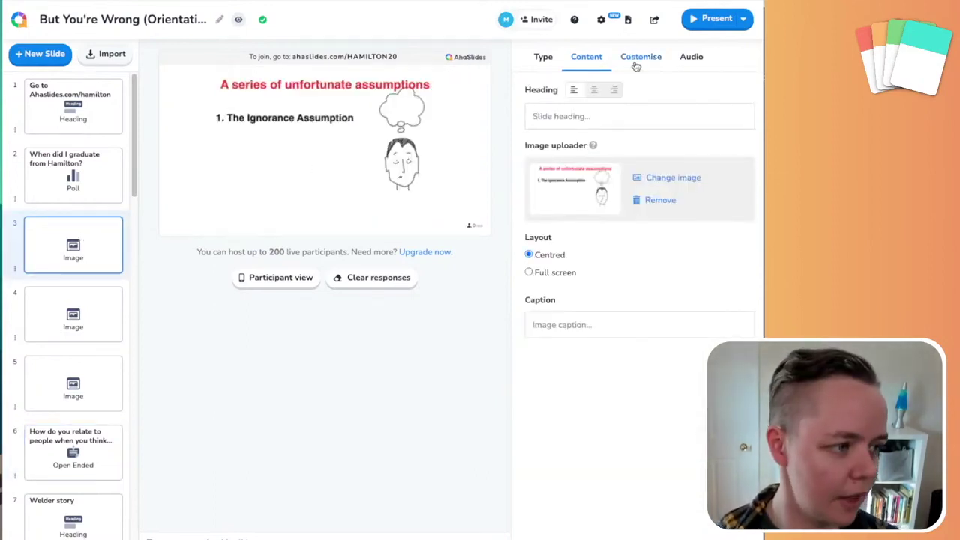
{"action": "left_click", "coordinate": [716, 21]}
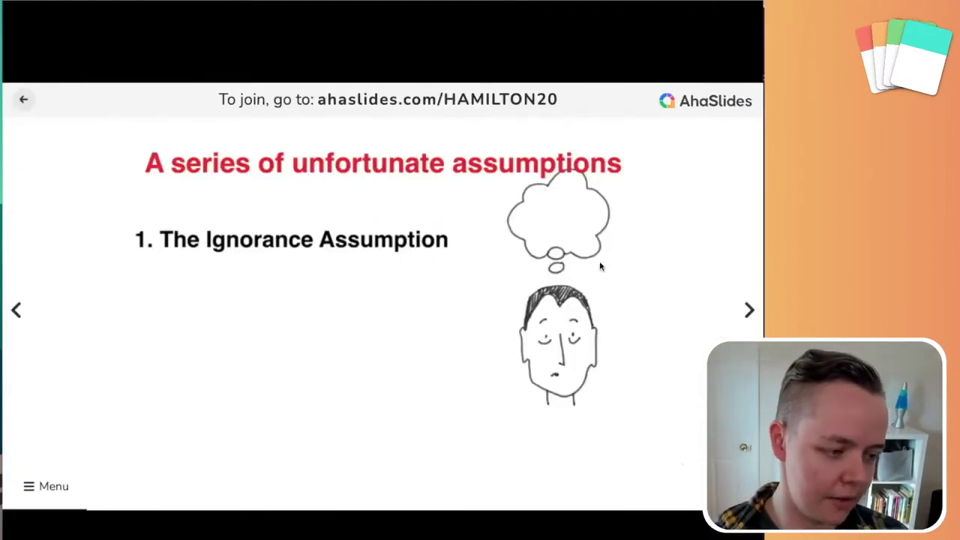
{"action": "key", "text": "Right"}
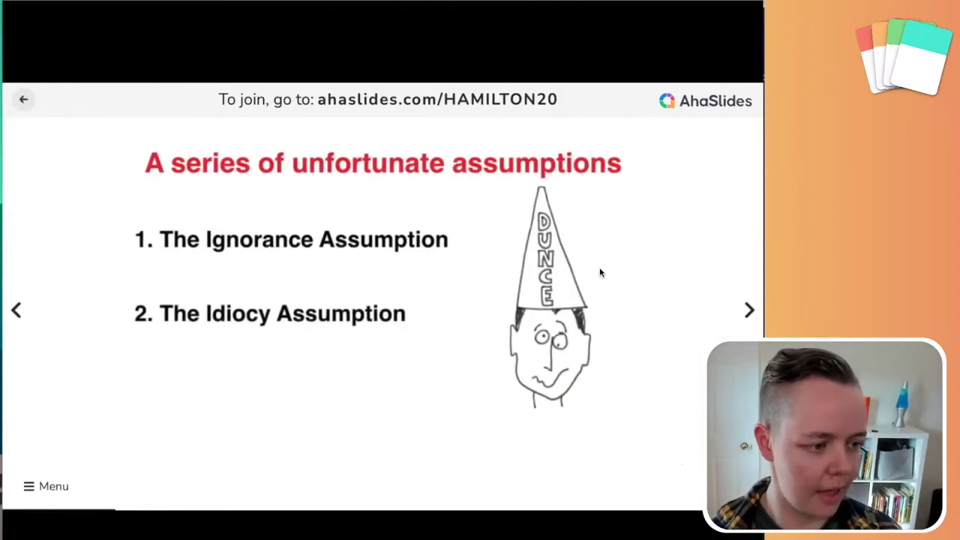
{"action": "key", "text": "Right"}
{"action": "key", "text": "Right"}
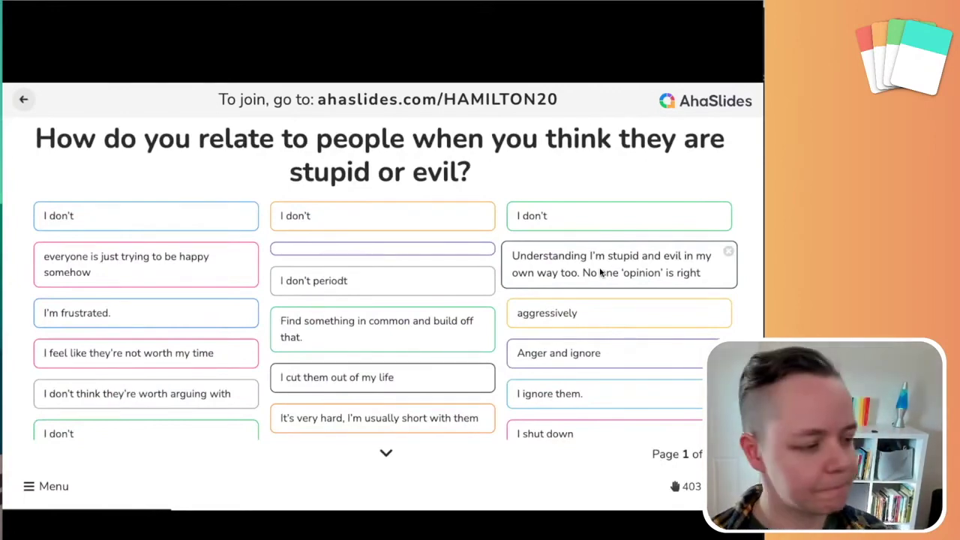
{"action": "key", "text": "Left"}
{"action": "key", "text": "Left"}
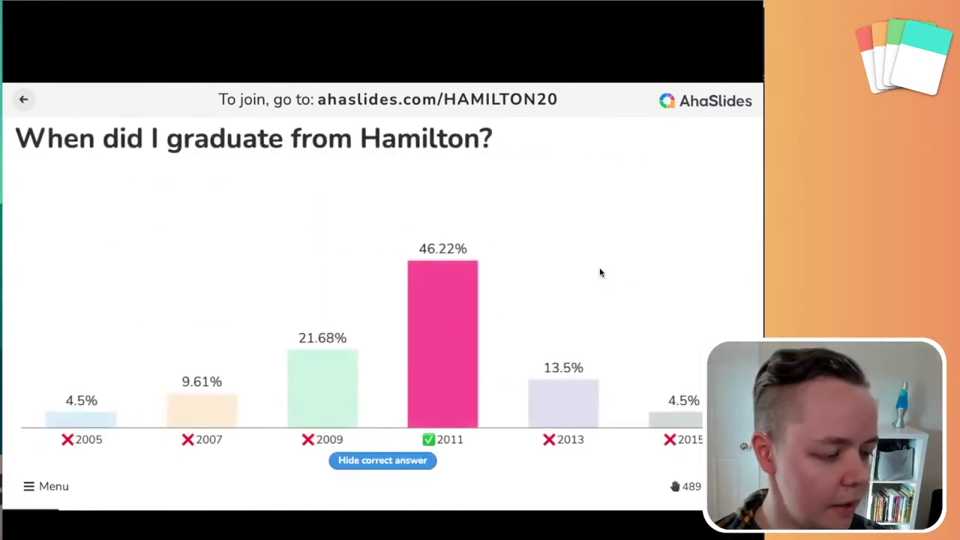